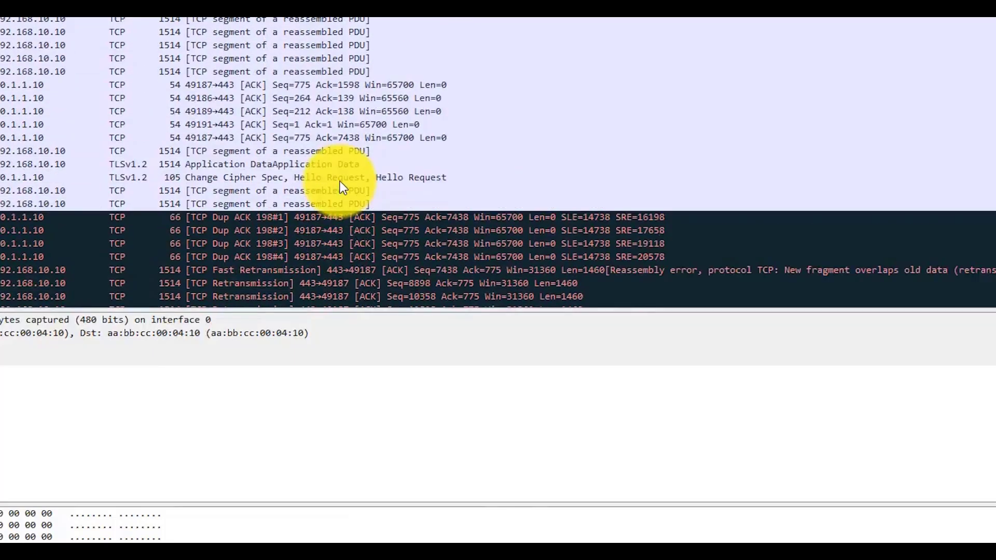
Scroll up through the Wireshark packet list to review the TLS Hello exchange.
scroll(340, 182, up, 4)
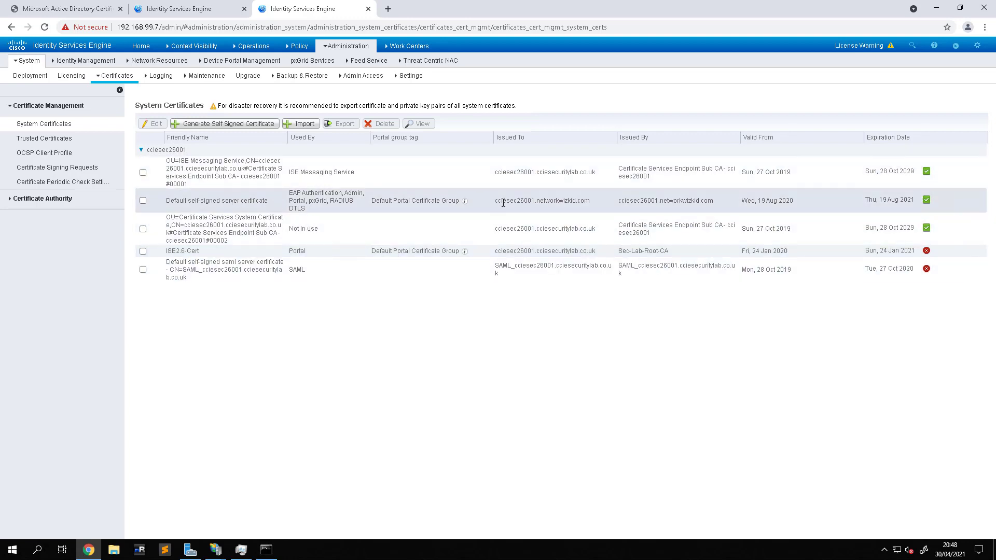
drag(498, 200, 573, 199)
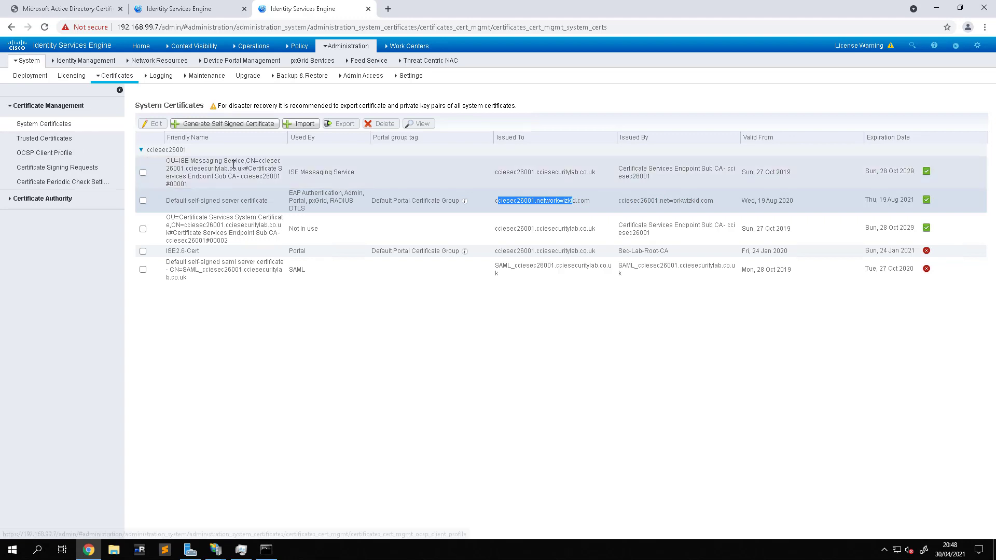
Inspect the self-signed certificate ISE presents through Chrome's 'Not secure' indicator, then close it.
click(86, 60)
click(68, 29)
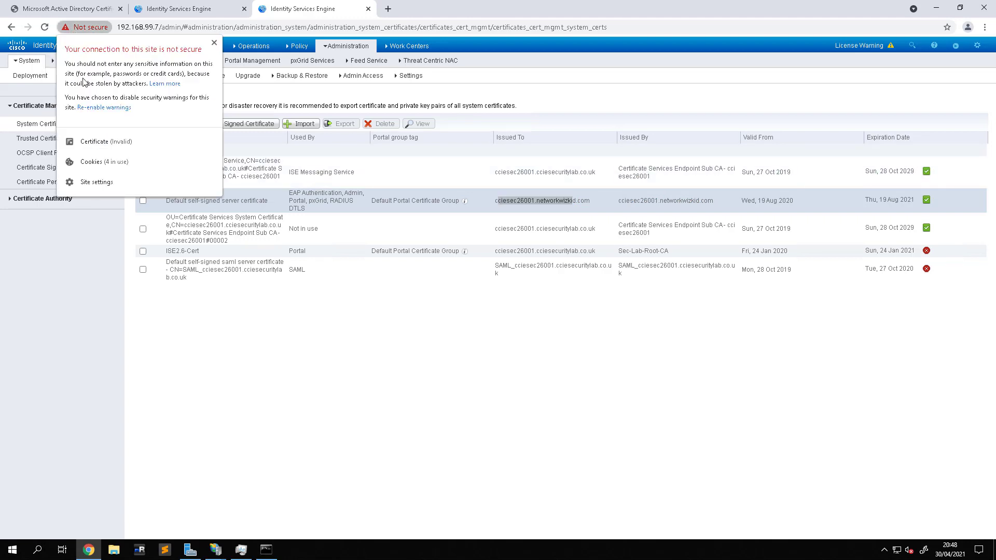
click(103, 140)
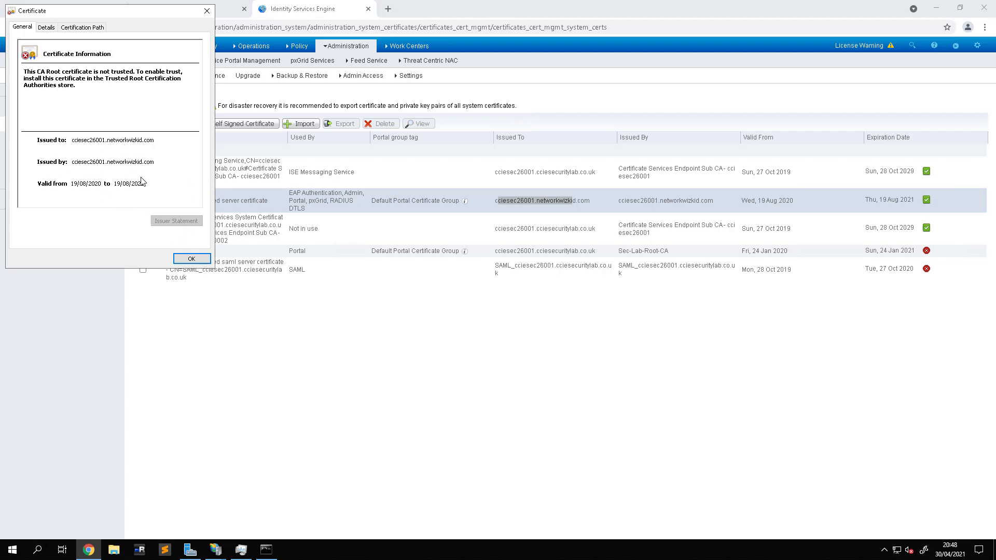
click(207, 10)
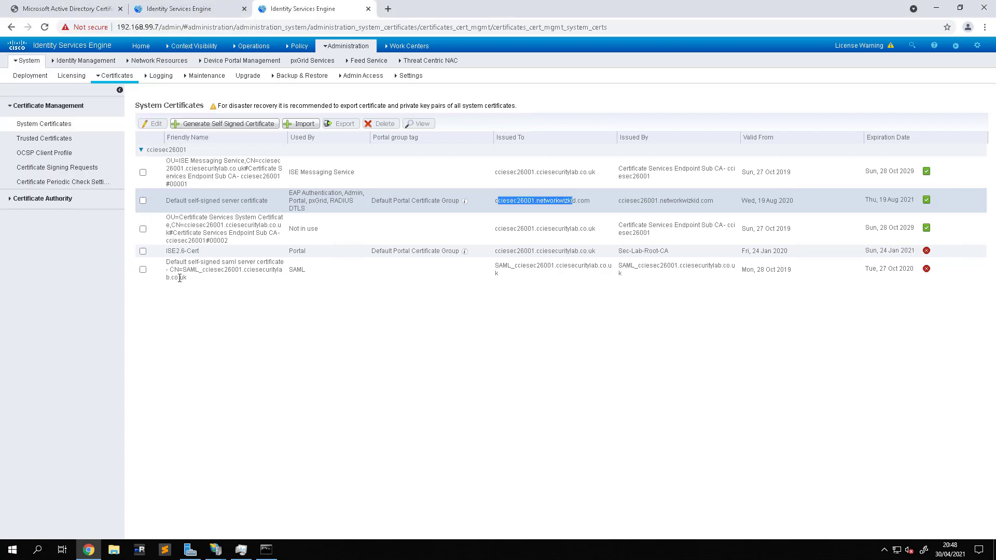
Start a new certificate signing request with usage kept as Multi-Use.
click(75, 171)
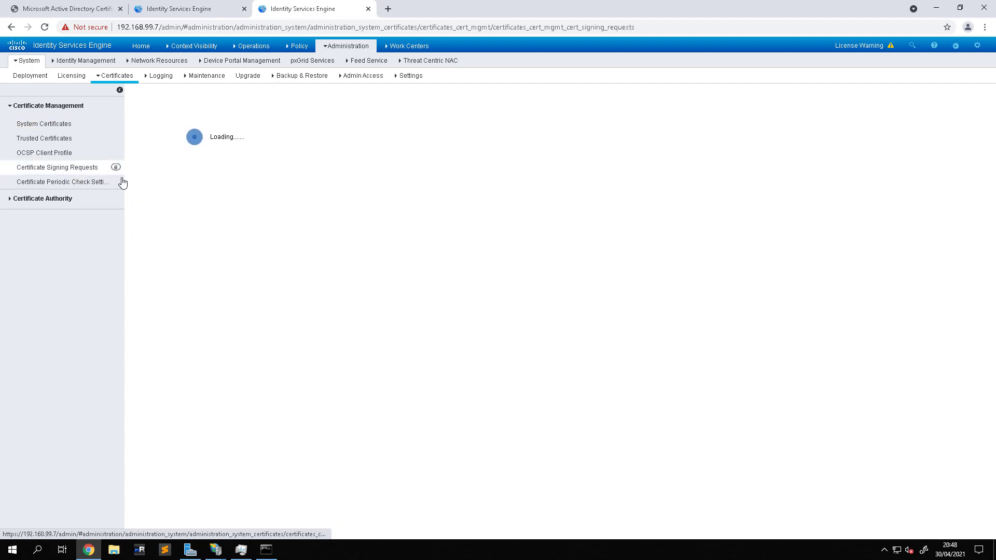
click(228, 126)
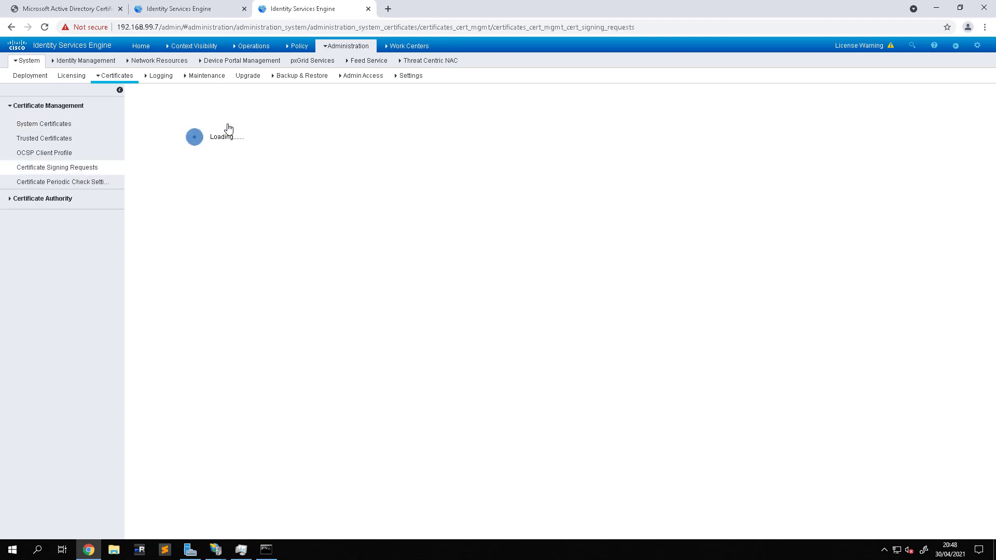
scroll(292, 226, down, 2)
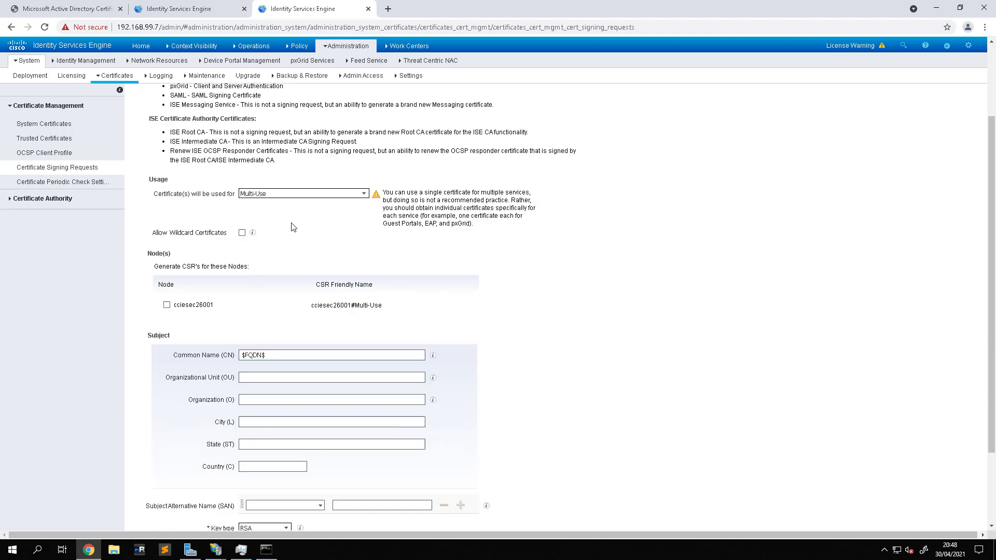
scroll(280, 213, down, 1)
scroll(294, 160, up, 3)
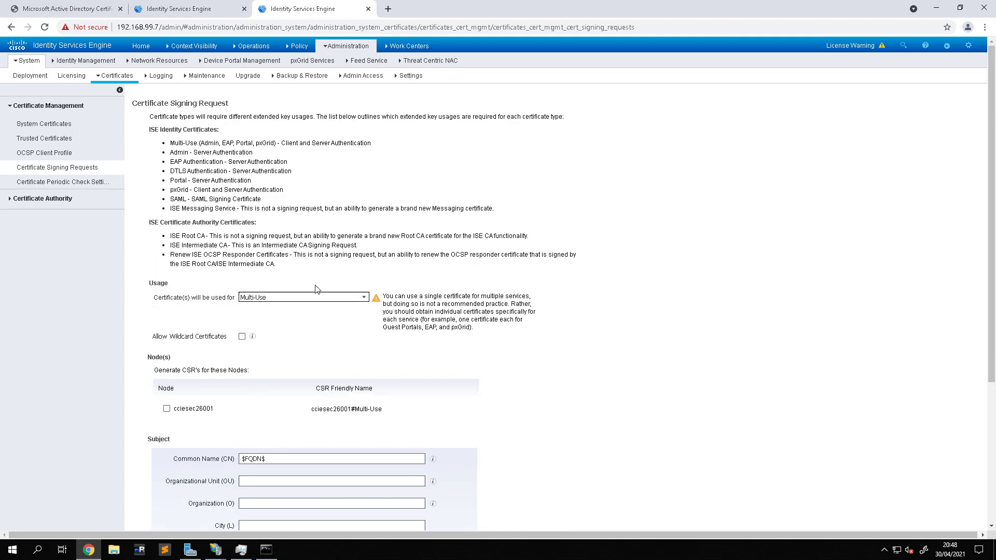
click(366, 299)
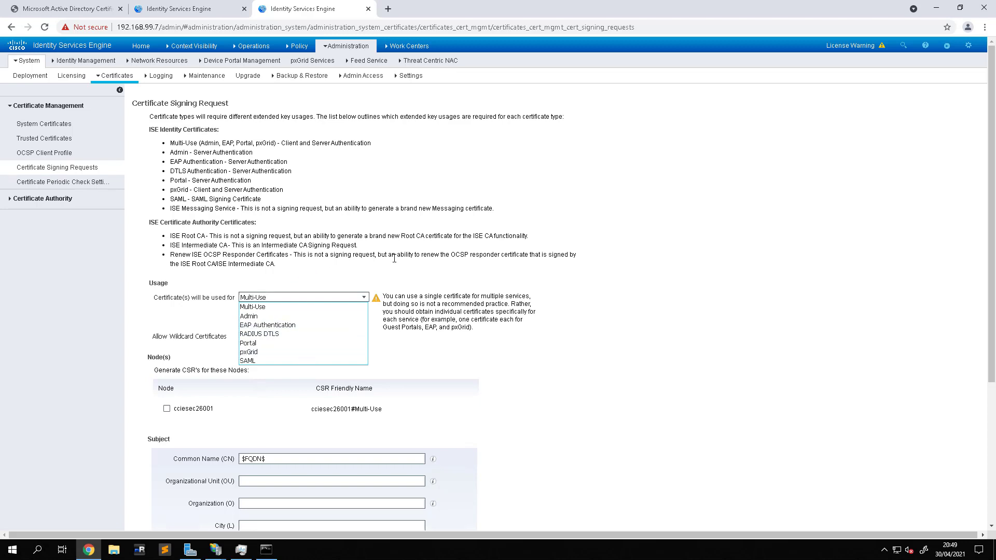
click(344, 295)
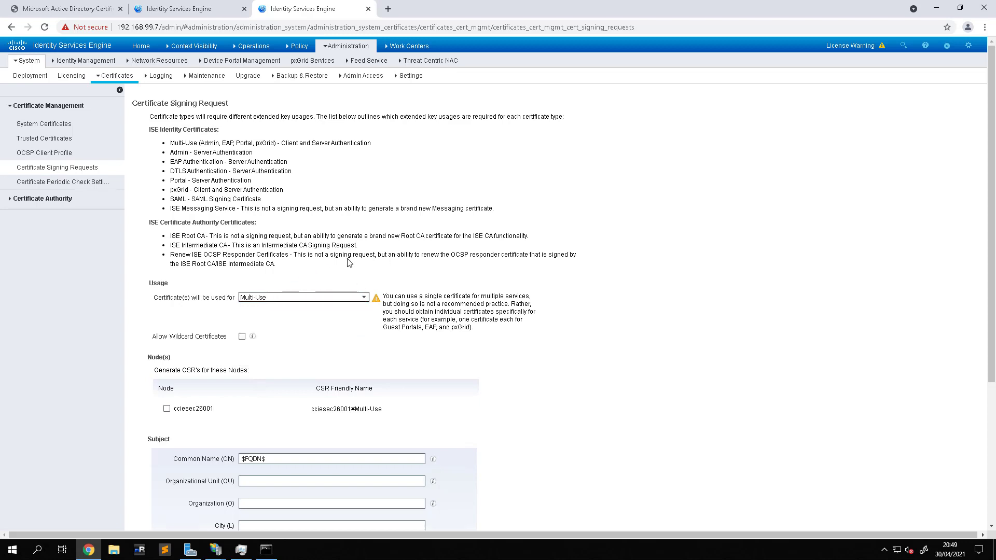
Include node cciesec26001 in the signing request.
scroll(344, 280, down, 3)
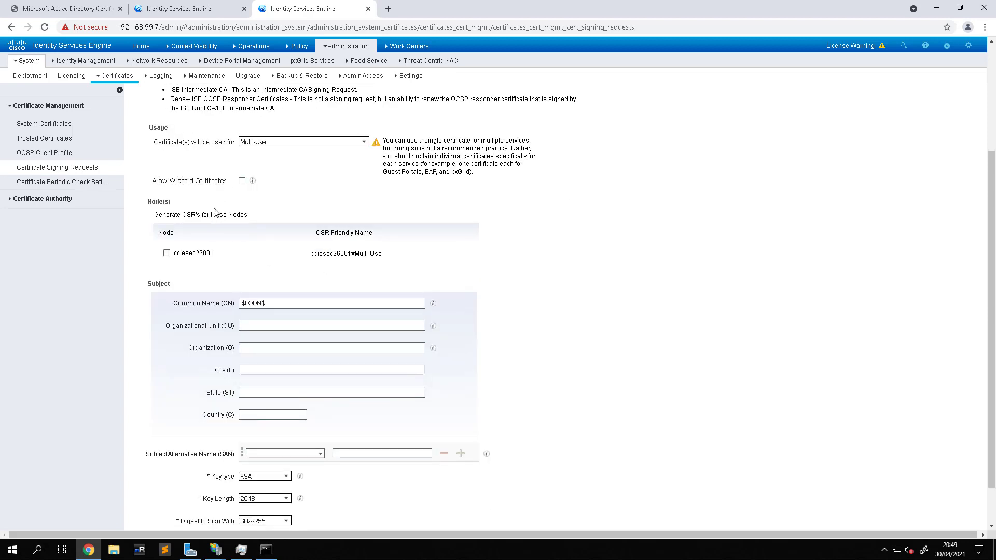
click(167, 253)
mouse_move(181, 255)
mouse_down()
mouse_move(220, 259)
mouse_move(175, 254)
mouse_up()
click(176, 255)
double_click(197, 254)
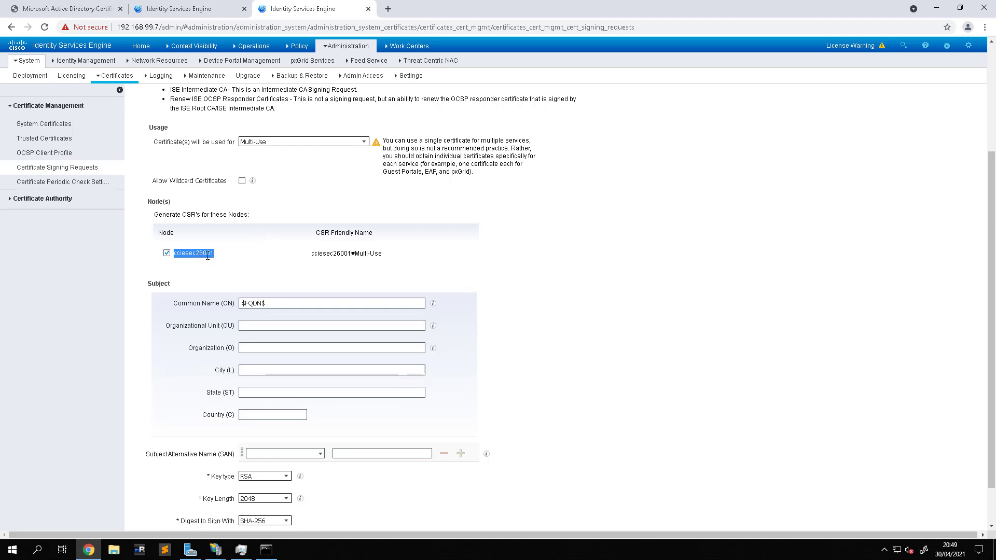
click(213, 254)
scroll(312, 262, down, 1)
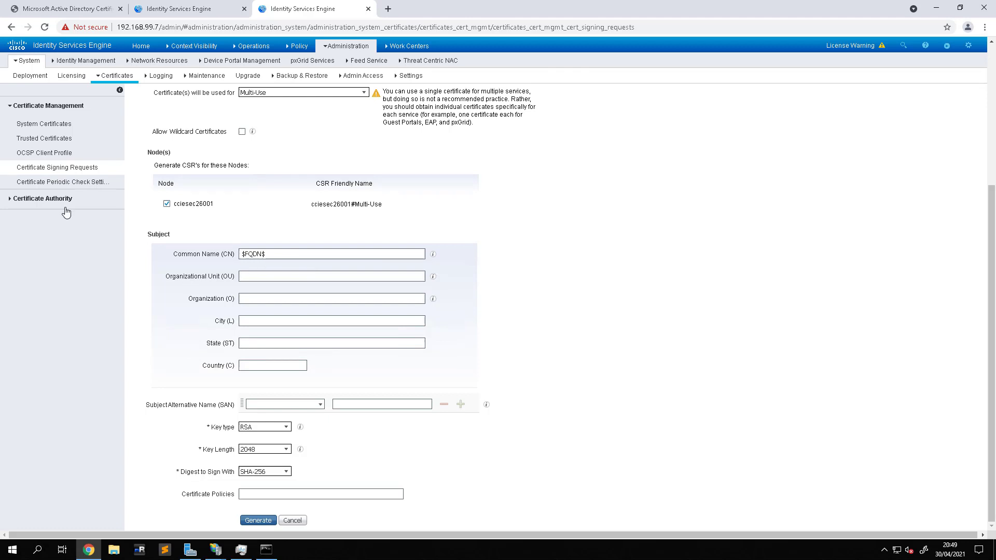
Fill the subject: OU network wizkid, Organization network wizkid lab, City Bradford, State West Yorkshire.
drag(269, 254, 240, 254)
click(278, 276)
text(netwo)
text(rk wiz)
text(ard)
click(285, 296)
click(270, 276)
click(300, 299)
text(network wizk)
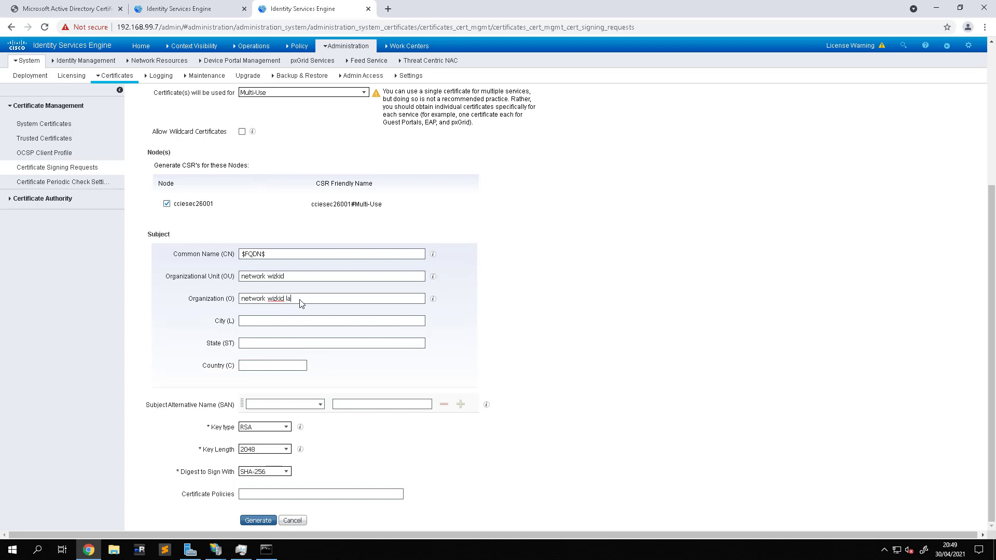
click(290, 320)
text(Bradfo)
click(272, 342)
text(West Yorkshire)
Correct the country value to UK and set the Subject Alternative Name type to DNS Name.
key(BackSpace)
key(BackSpace)
click(320, 404)
click(305, 419)
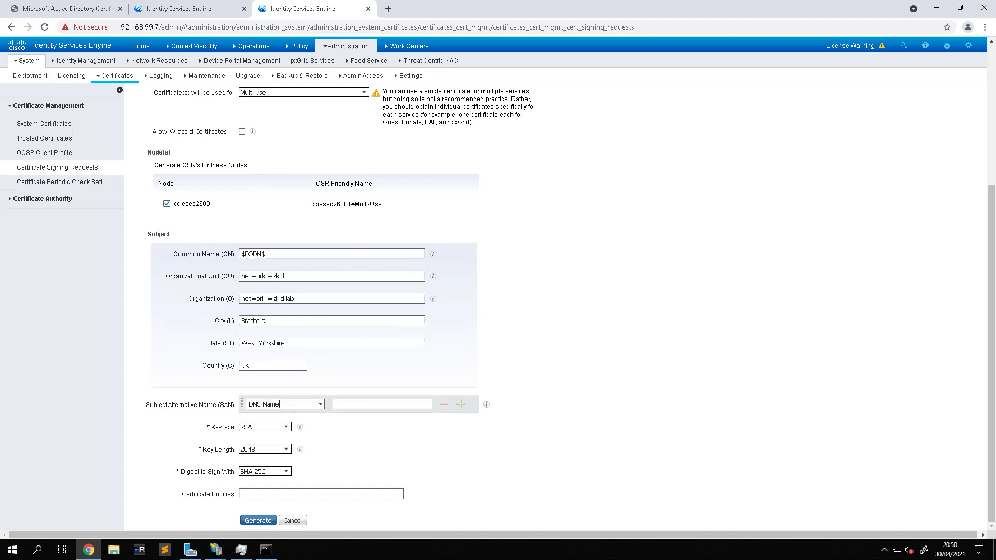
click(374, 405)
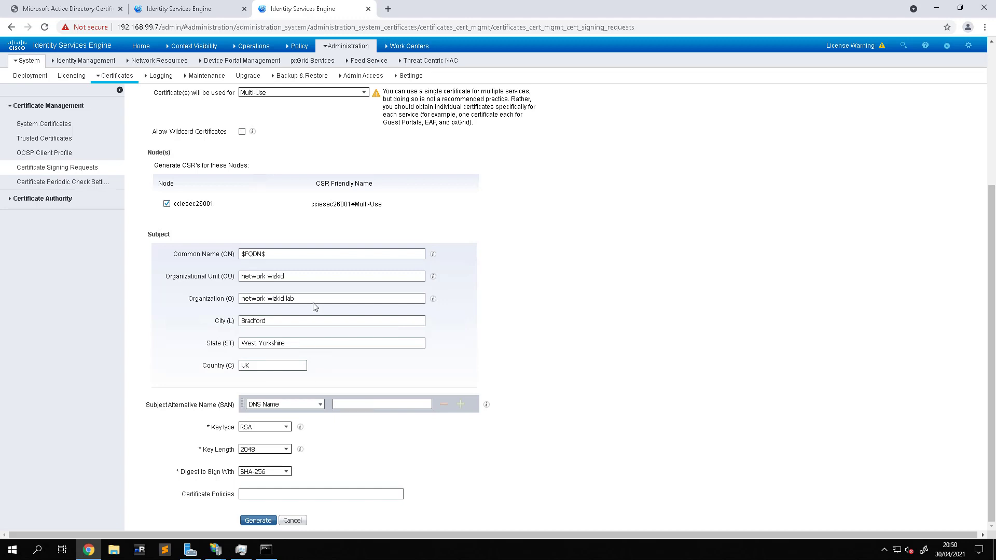
scroll(425, 365, up, 1)
scroll(425, 365, down, 1)
scroll(342, 334, up, 1)
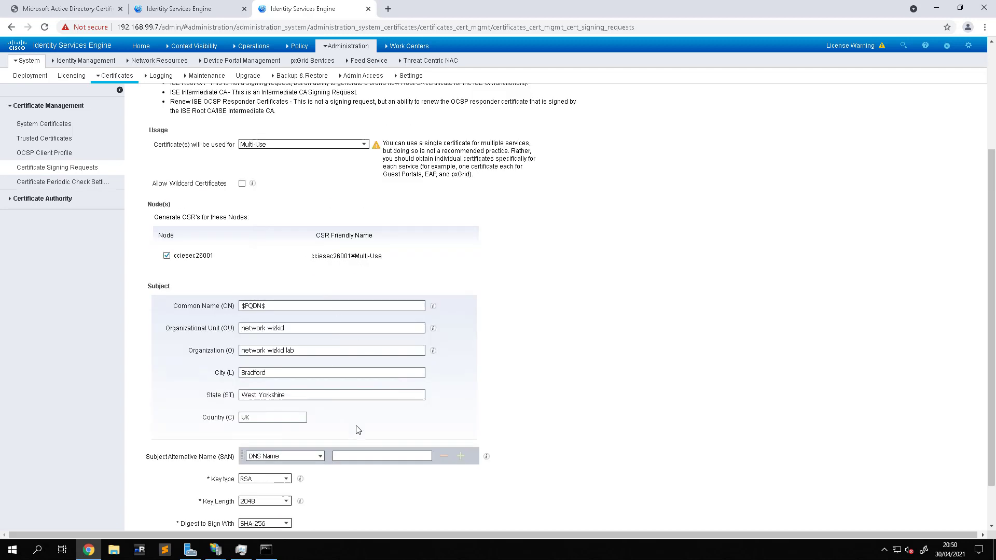
Enter iselab.networkwizkid.com as the SAN DNS name.
scroll(358, 429, down, 1)
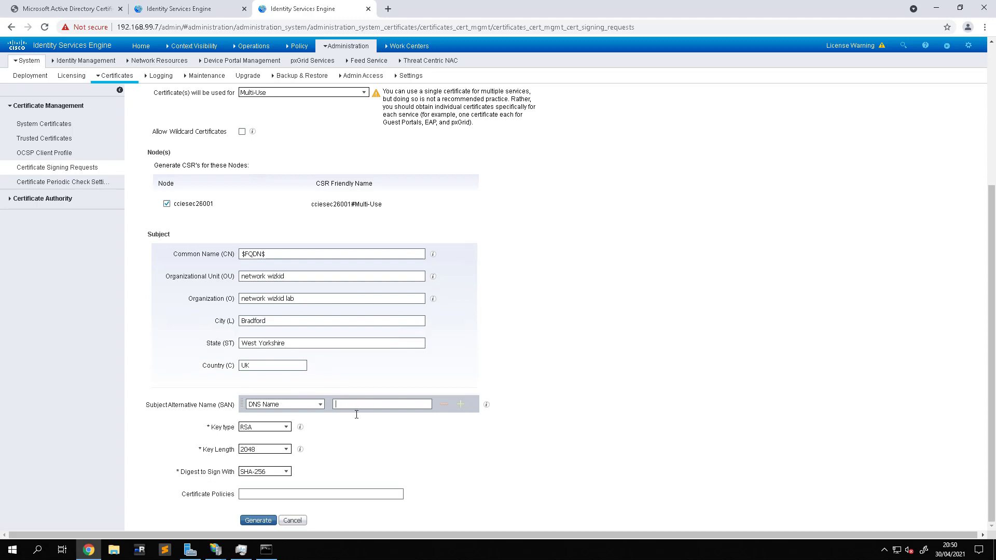
text(ese)
text(c26001)
text(s)
Keep key type RSA, key length 2048 and digest SHA-256, then generate the CSR.
click(277, 430)
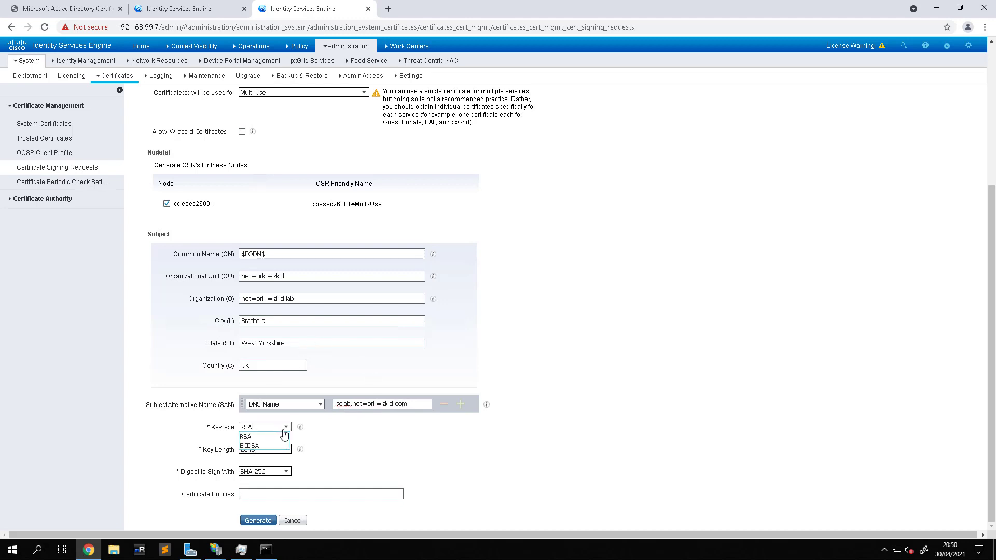
click(279, 440)
click(283, 450)
click(286, 449)
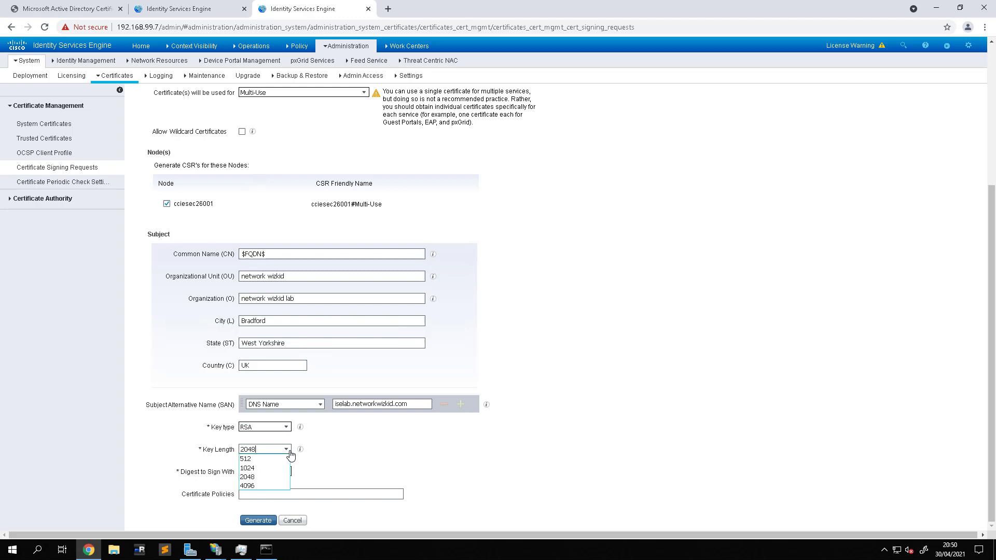
click(254, 473)
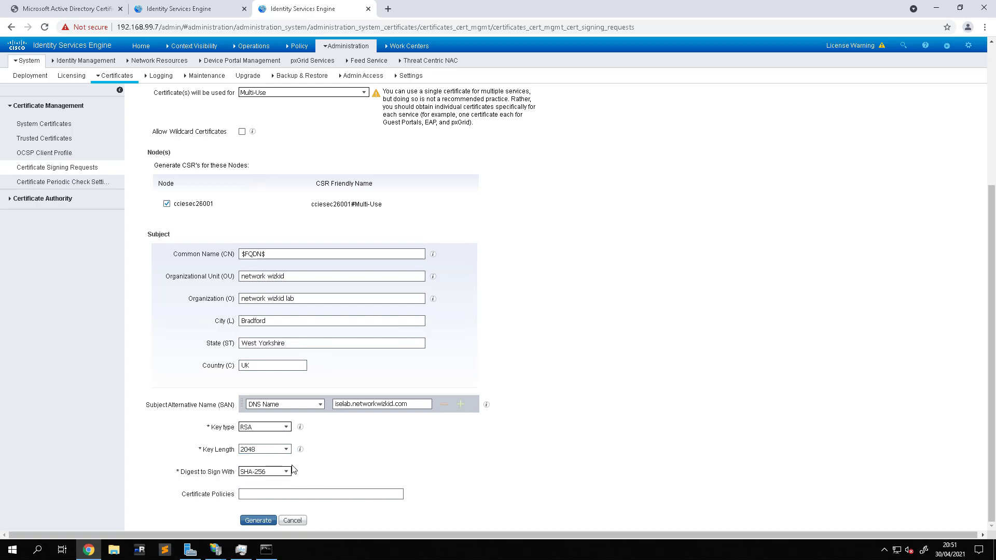
click(258, 521)
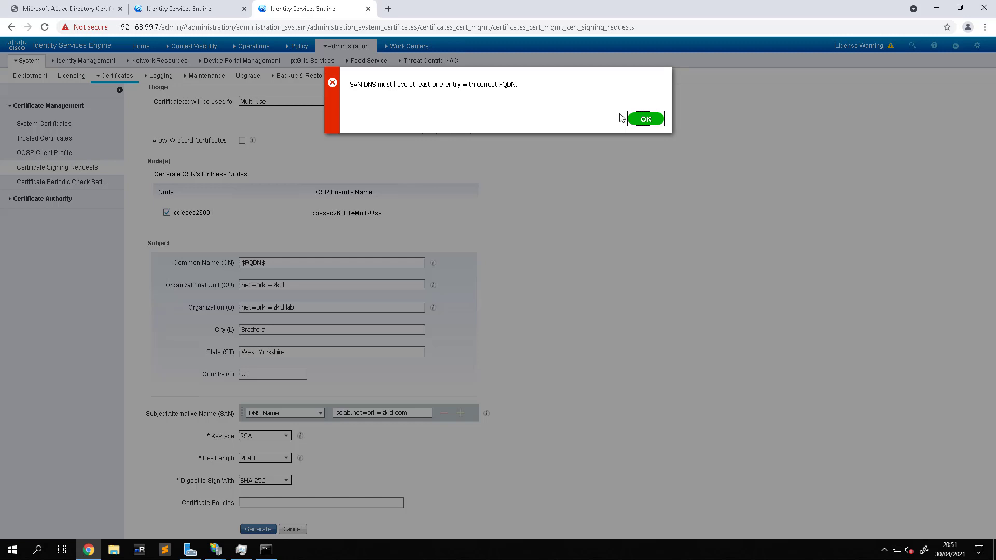
Dismiss the SAN DNS error and add a second SAN row of type DNS Name.
click(645, 120)
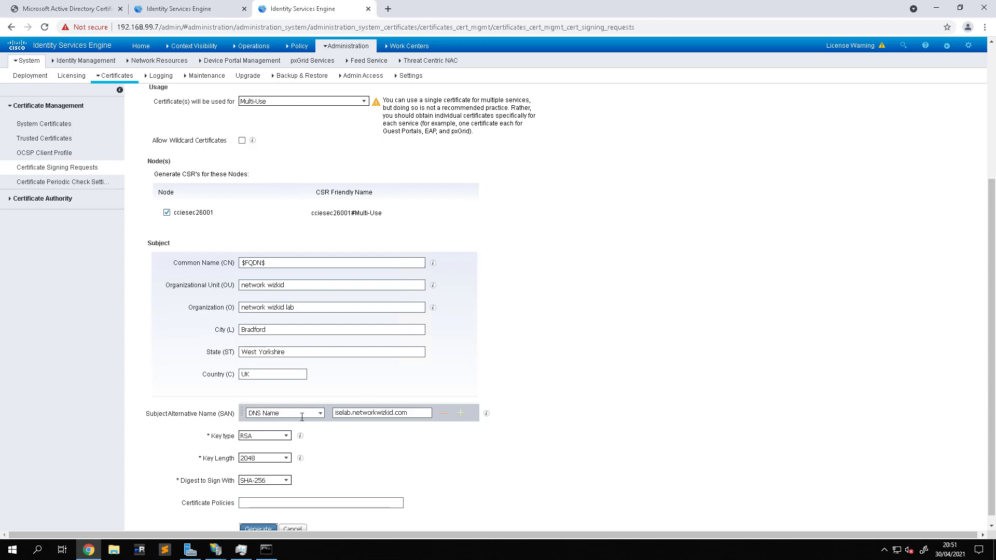
scroll(288, 260, up, 1)
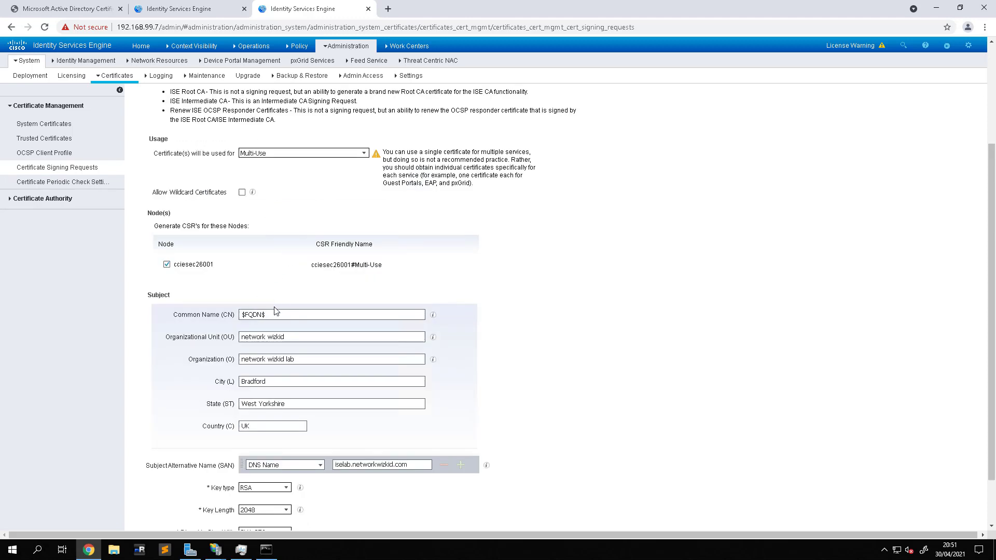
scroll(279, 317, down, 1)
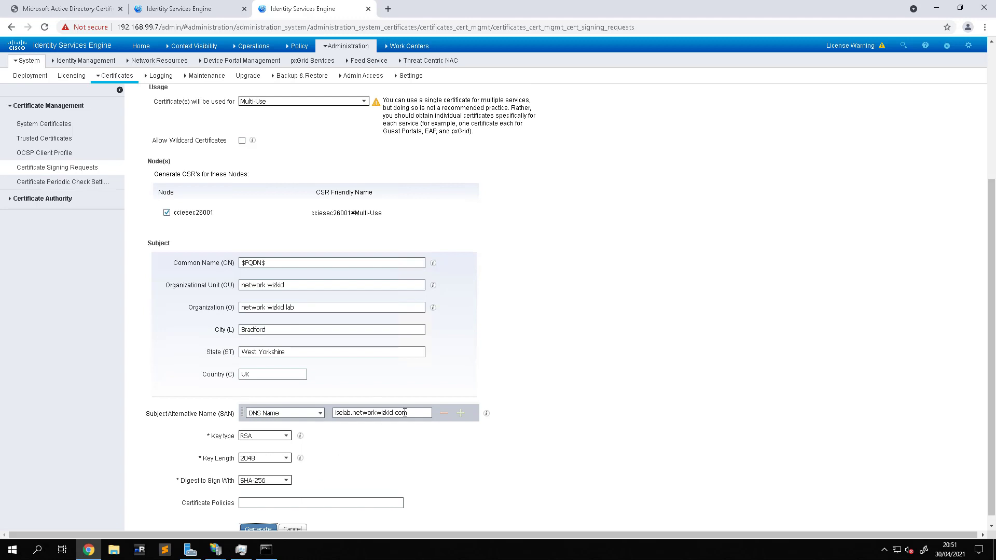
drag(408, 412, 290, 409)
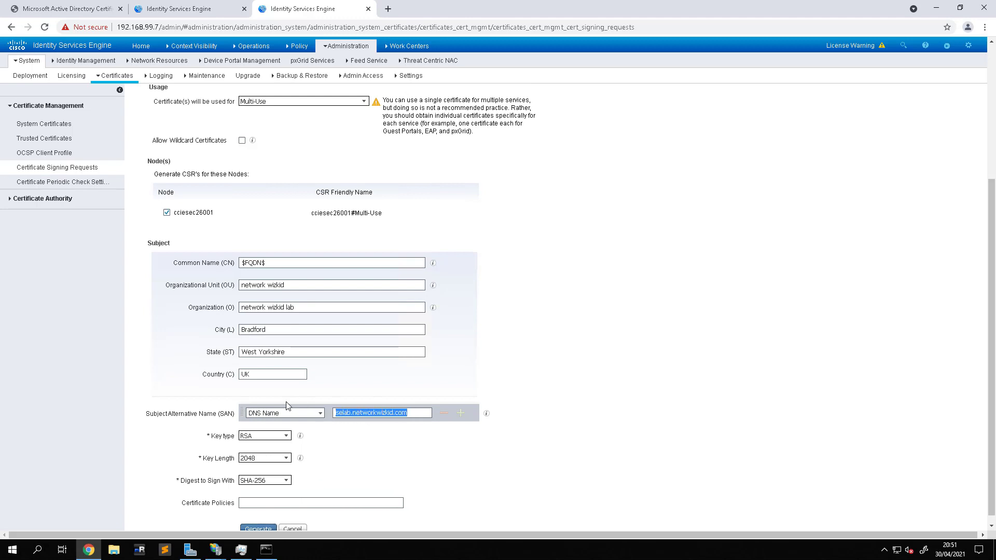
click(462, 414)
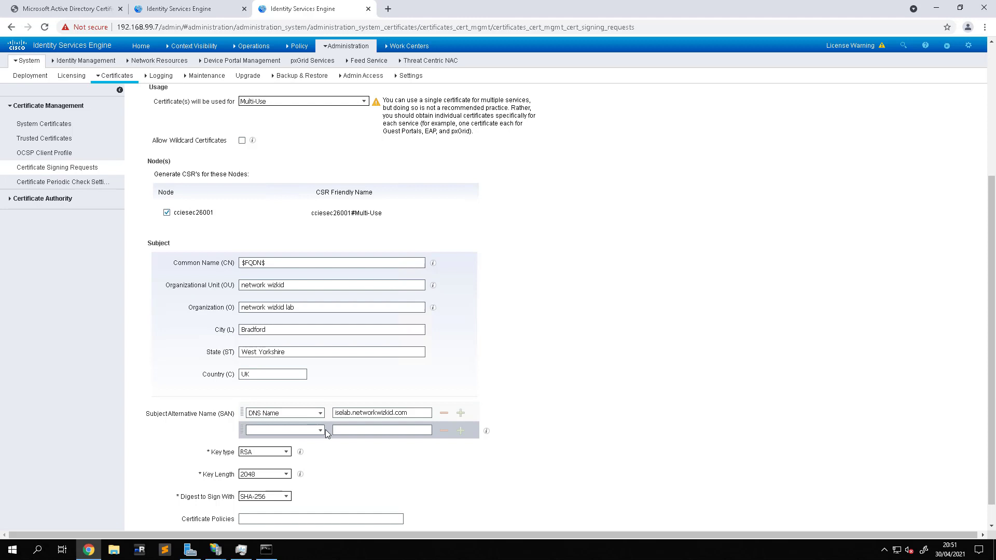
click(320, 430)
click(269, 442)
Enter cciesec26001.networkwizkid.com in the new SAN row, confirming the host name from the browser certificate.
text(cciesec26001.)
click(92, 27)
click(111, 143)
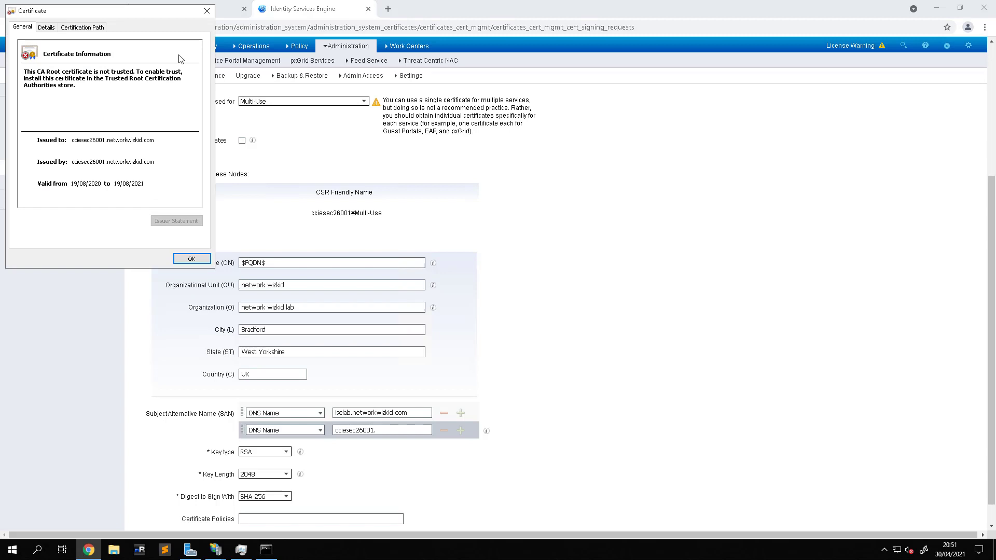
click(207, 16)
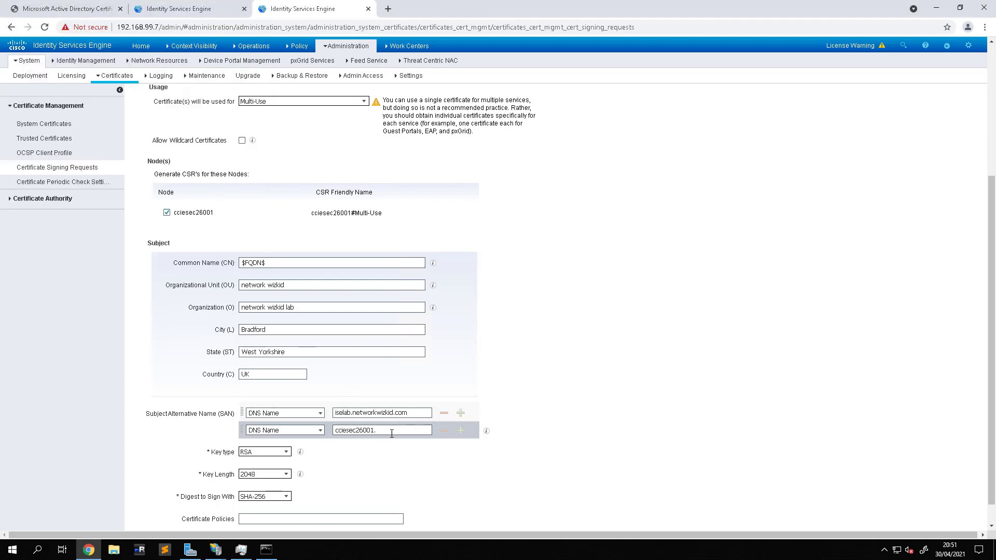
text(networkwizkid.com)
scroll(482, 420, down, 1)
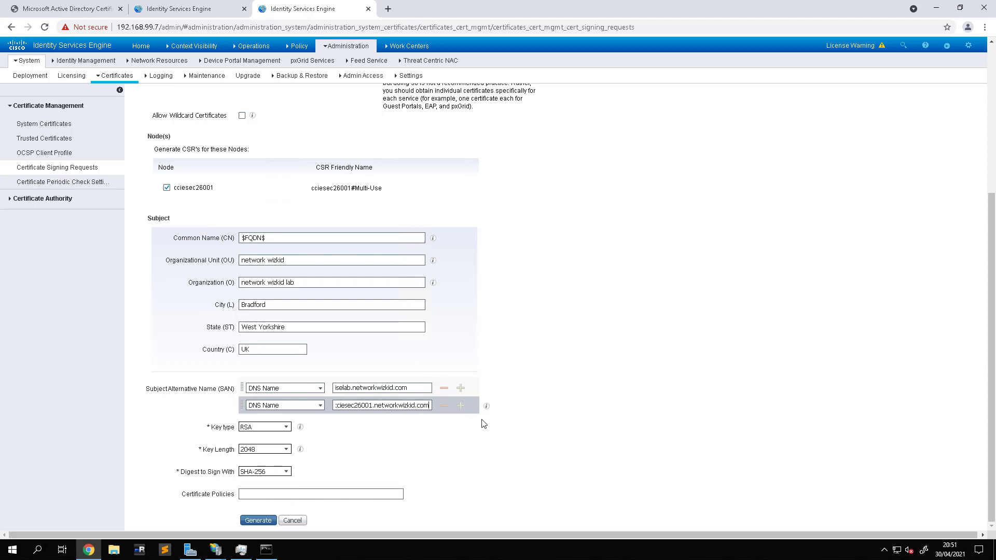
Generate the cciesec26001 Multi-Use CSR and export it as a .pem file.
click(270, 524)
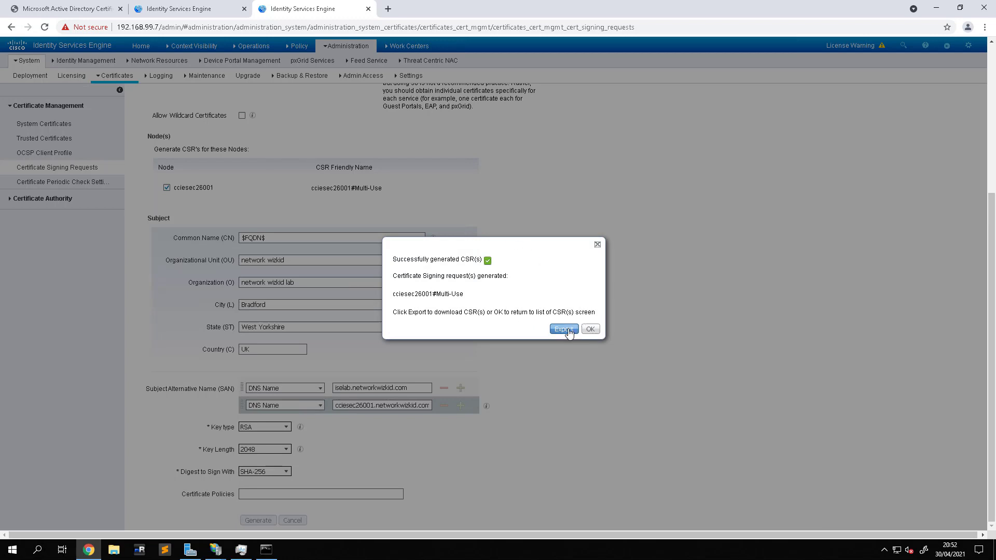
click(565, 330)
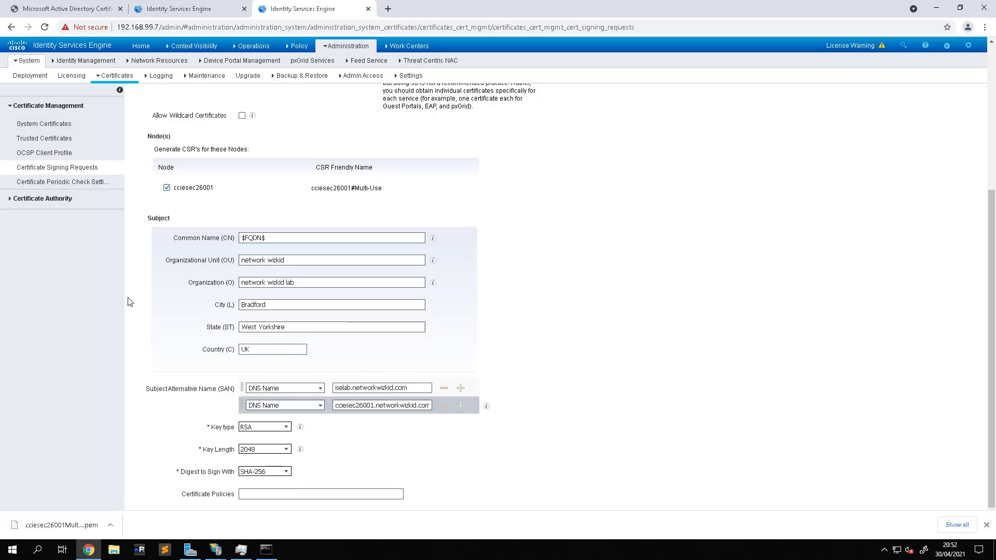
Bring up the Certificate Services welcome page and open File Explorer over it.
click(90, 14)
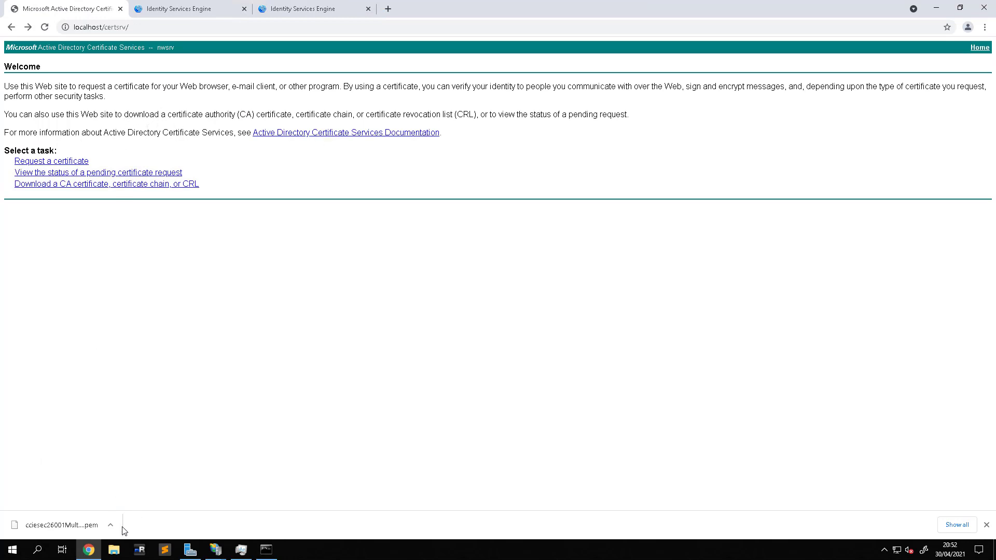
click(118, 553)
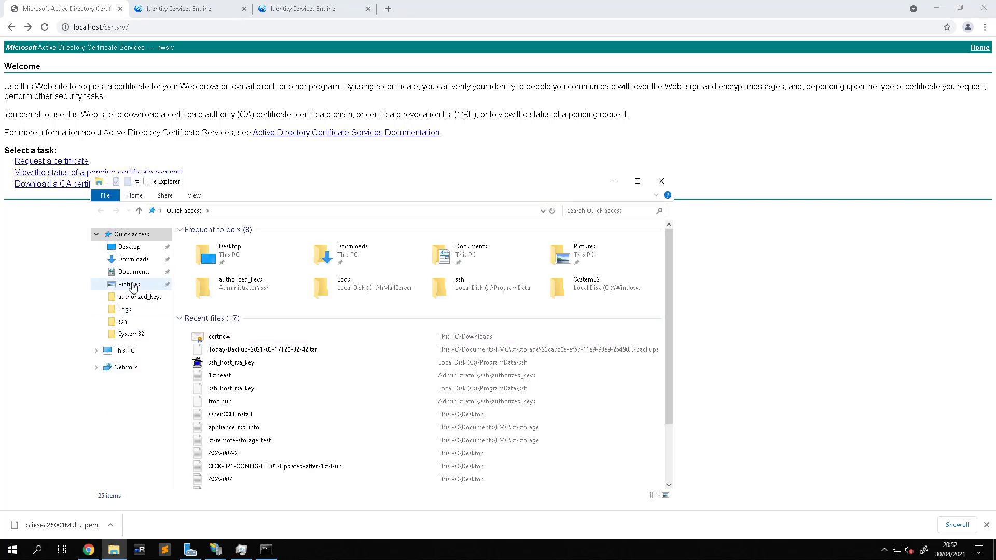
Open cciesec26001MultiUse.pem from Downloads in Notepad++, copy all its request text, and minimize Notepad++.
click(136, 259)
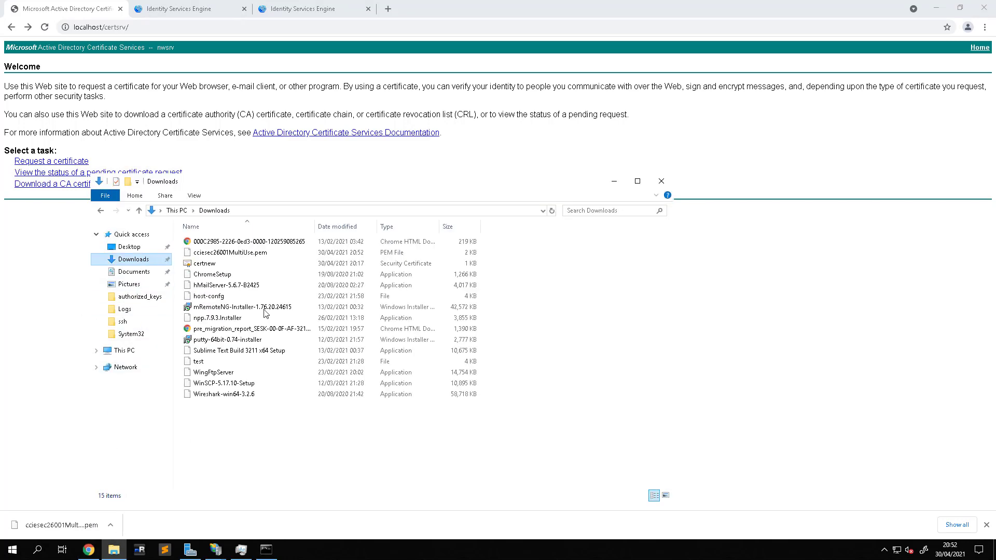
right_click(248, 253)
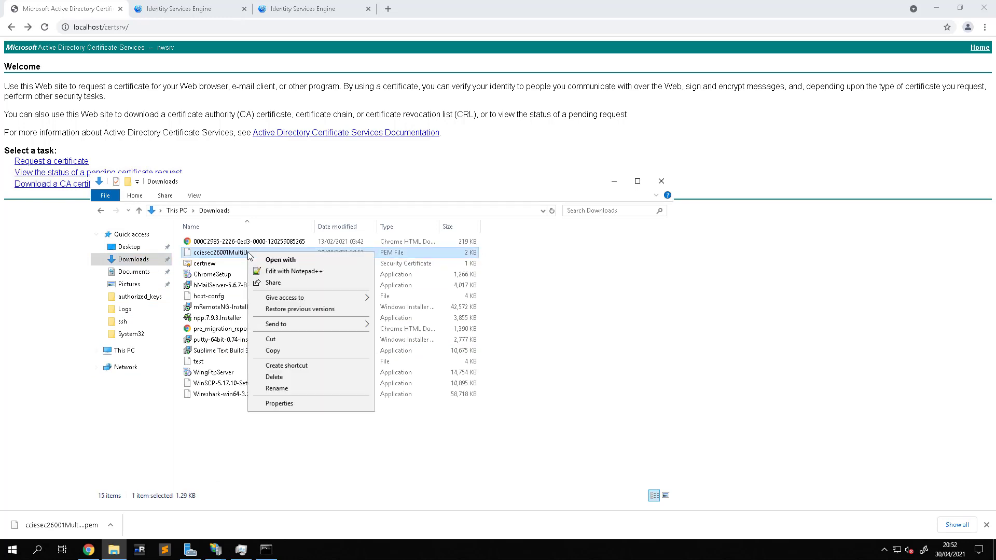
click(291, 271)
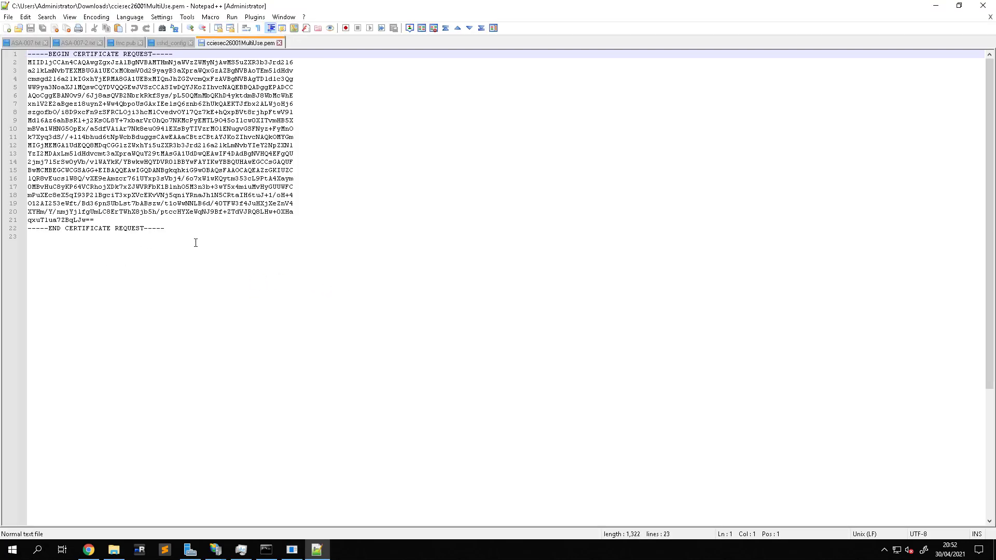
drag(195, 242, 24, 44)
right_click(97, 75)
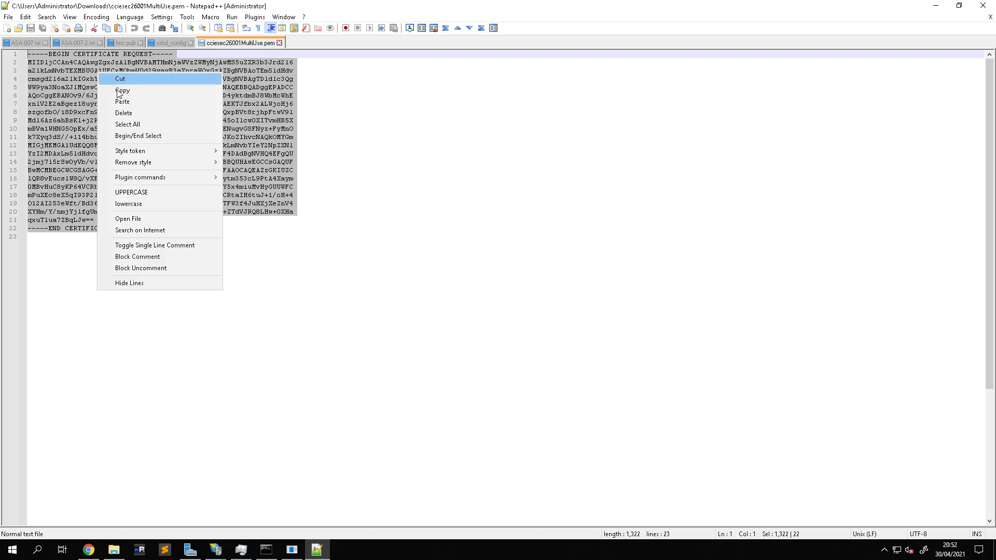
click(131, 93)
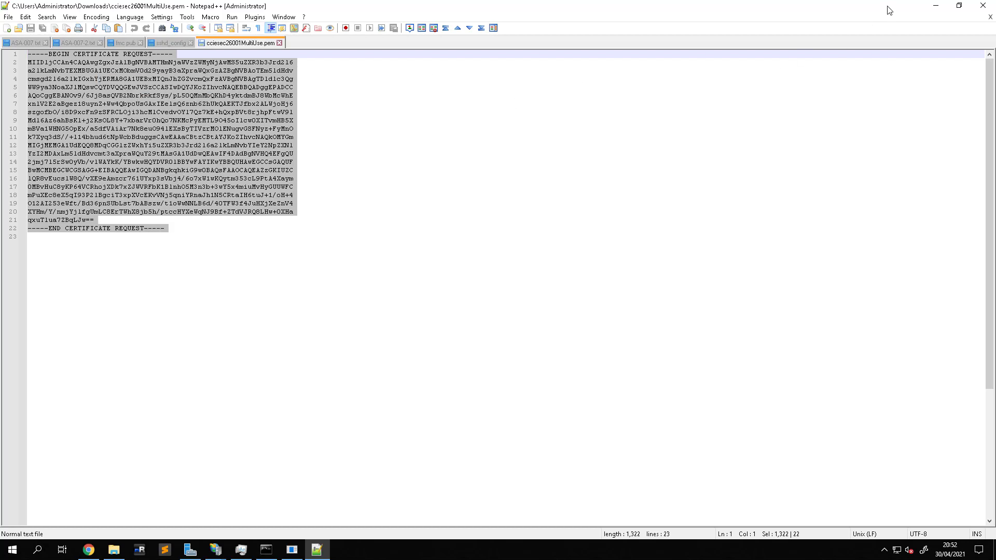
click(936, 5)
Paste the copied CSR into the Saved Request box of an advanced certificate request.
click(565, 305)
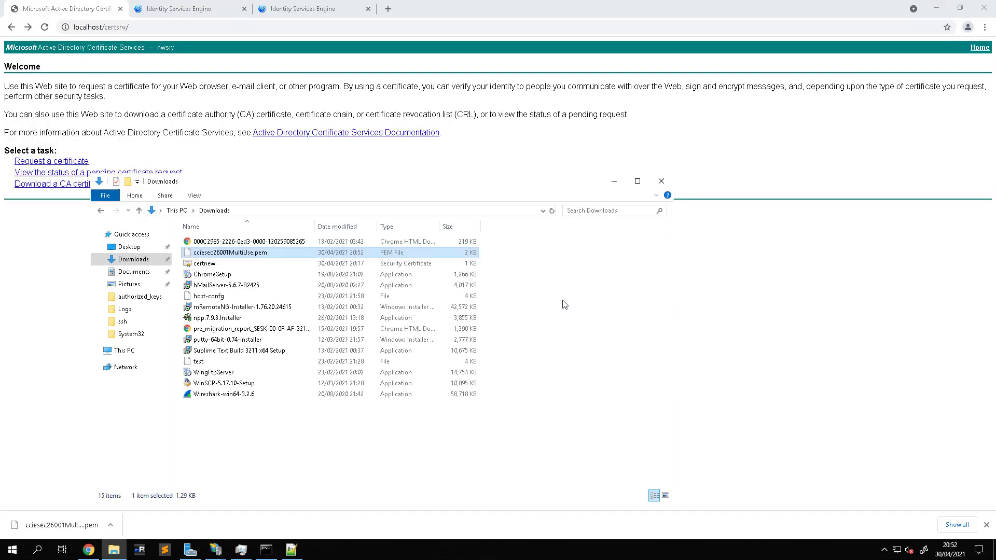
click(616, 182)
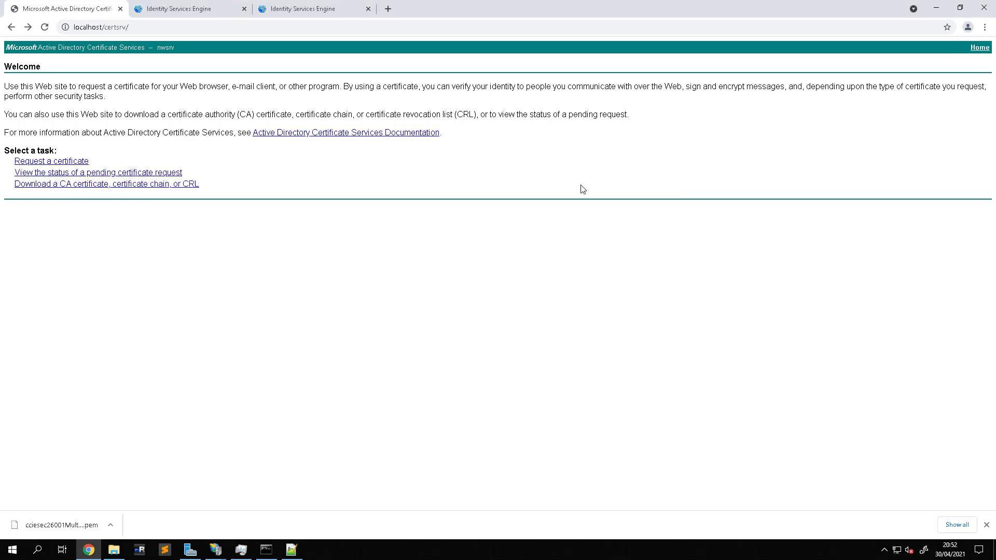
click(67, 160)
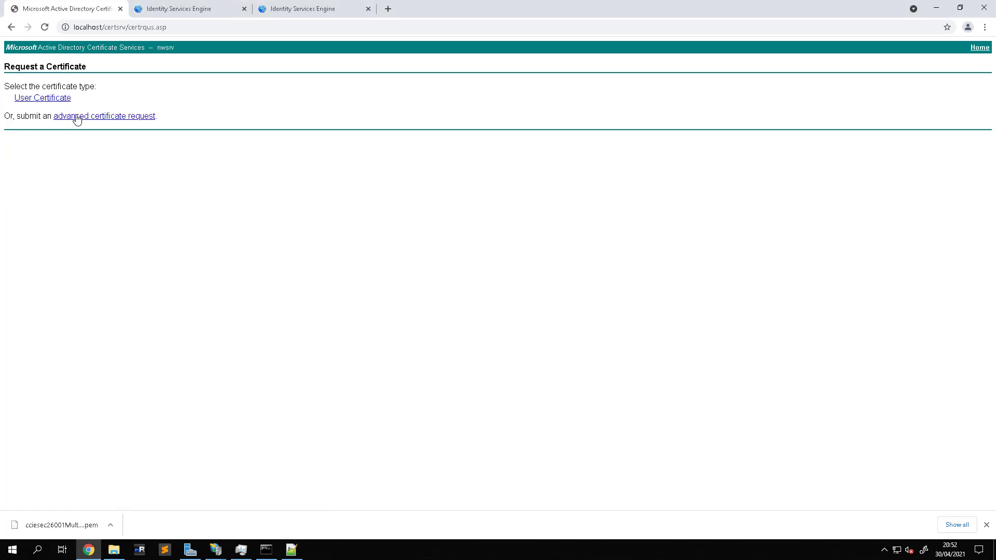
click(100, 121)
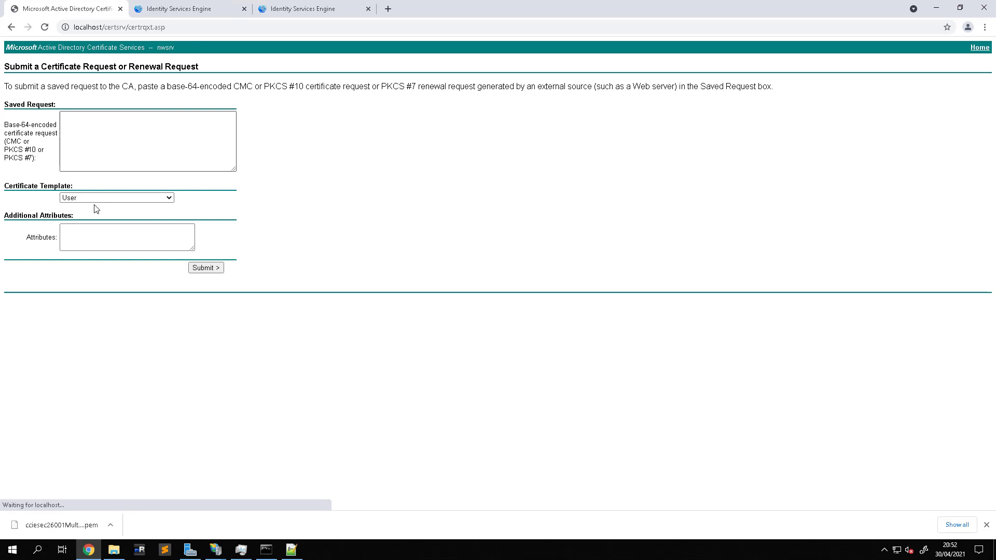
click(98, 139)
right_click(99, 139)
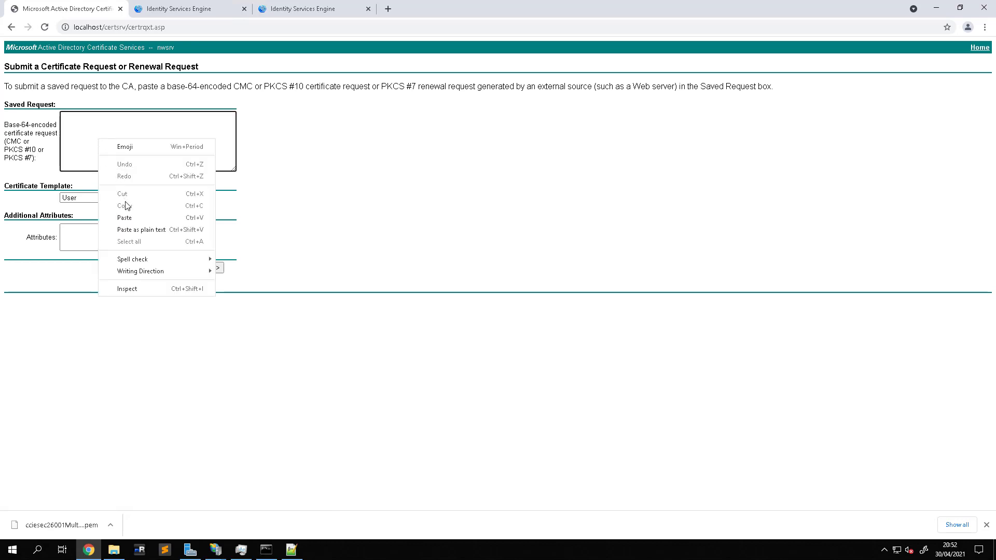
click(124, 218)
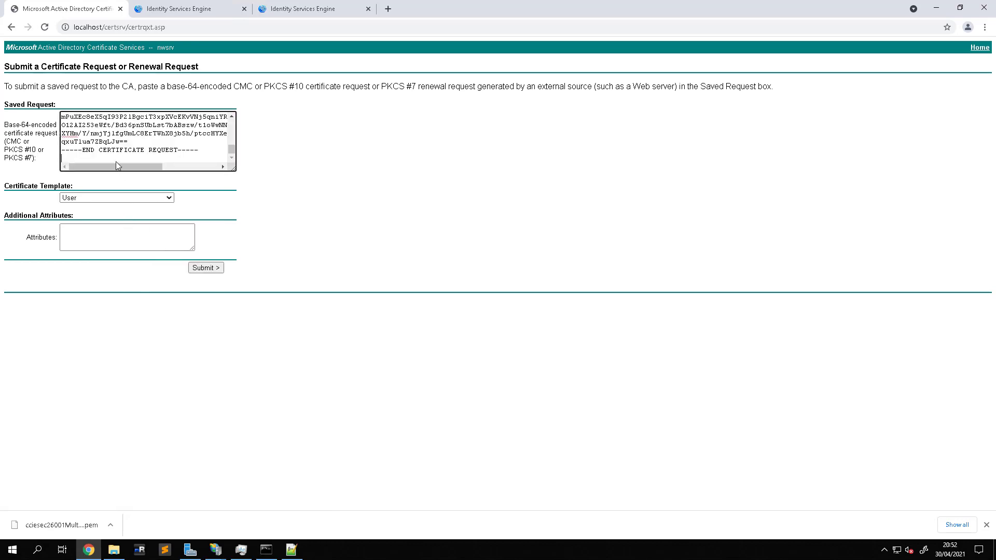
key(BackSpace)
scroll(108, 155, up, 5)
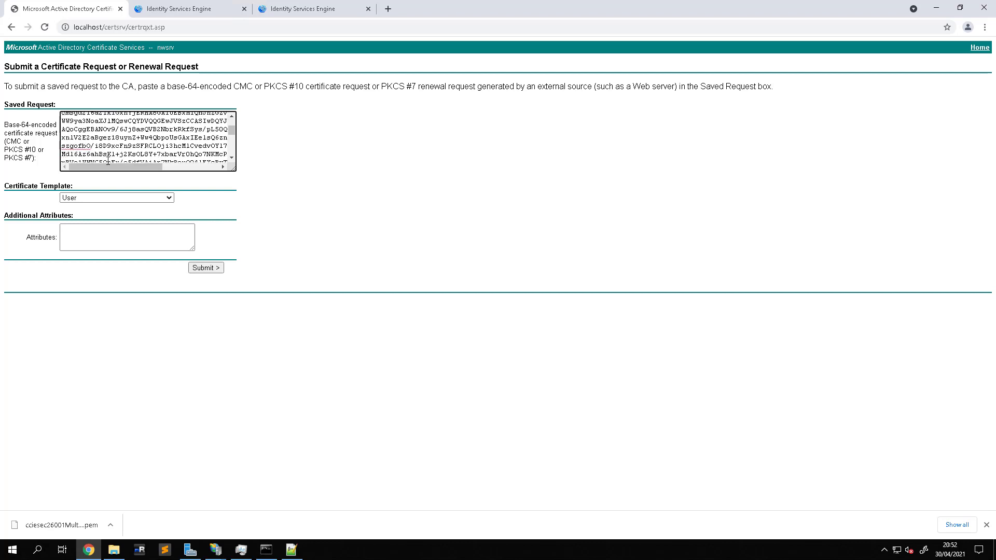
scroll(153, 161, down, 3)
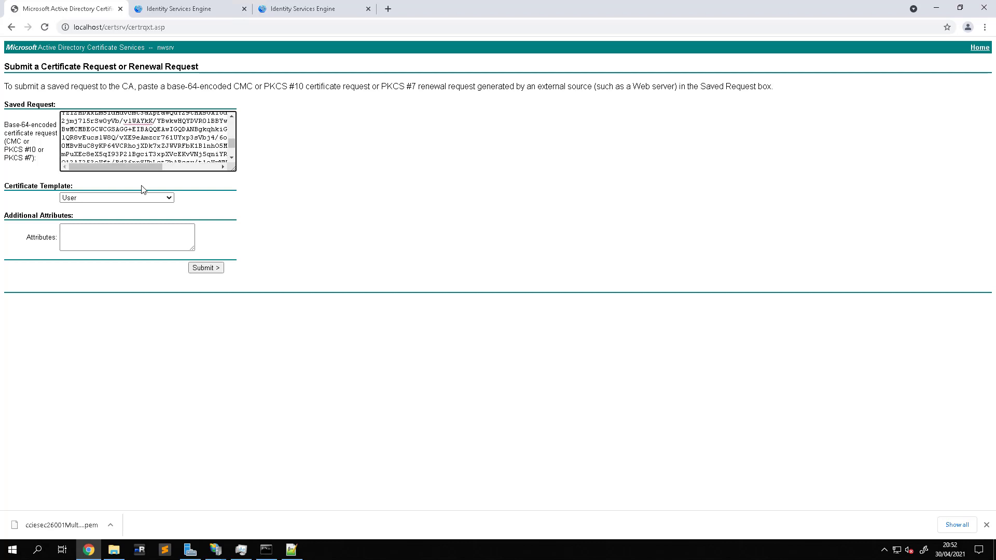
Submit the request with the Web Server template and download the issued certificate in Base 64.
click(168, 198)
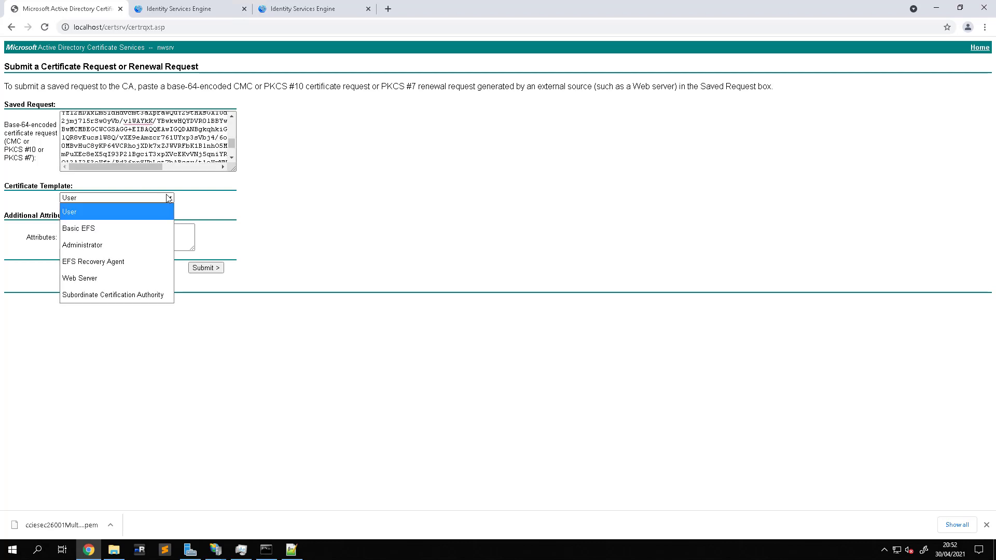
click(136, 278)
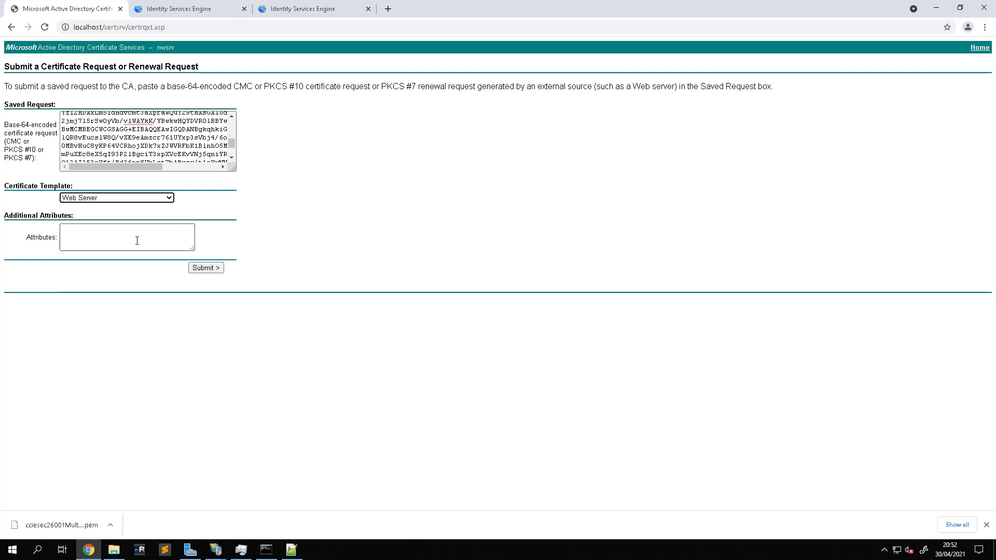
click(210, 267)
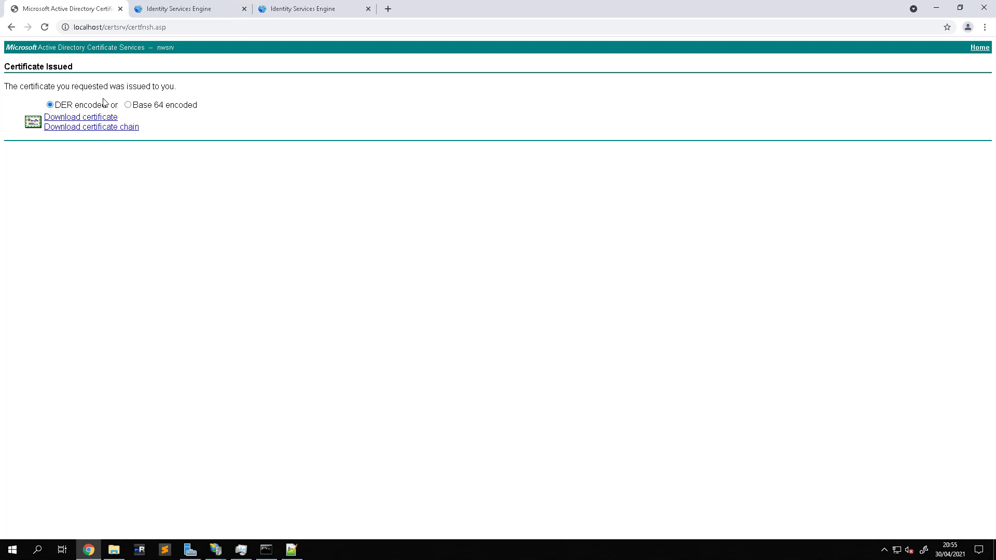
click(128, 105)
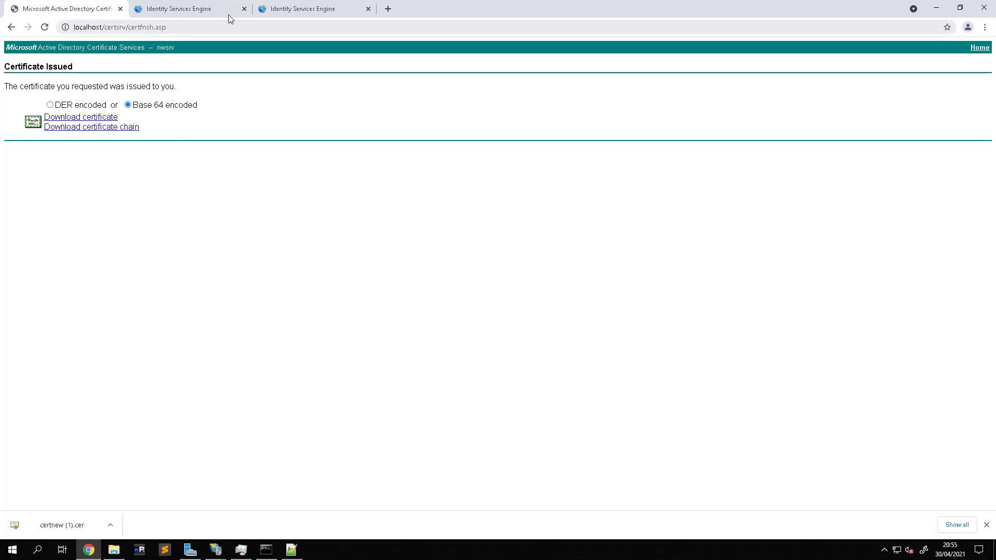
click(290, 10)
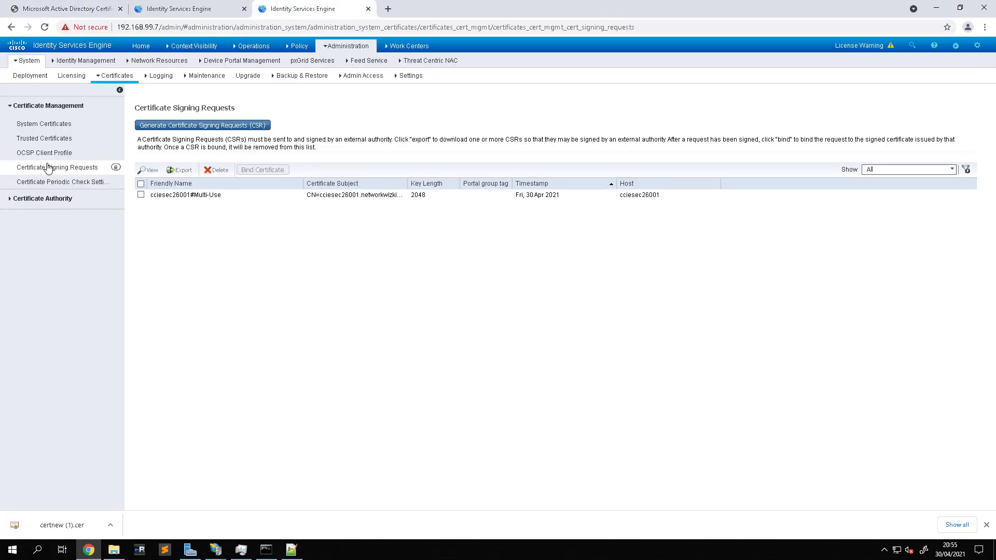
Bind the signed file certnew (1).cer to the pending cciesec26001 CSR, friendly name ise-cert.
click(71, 169)
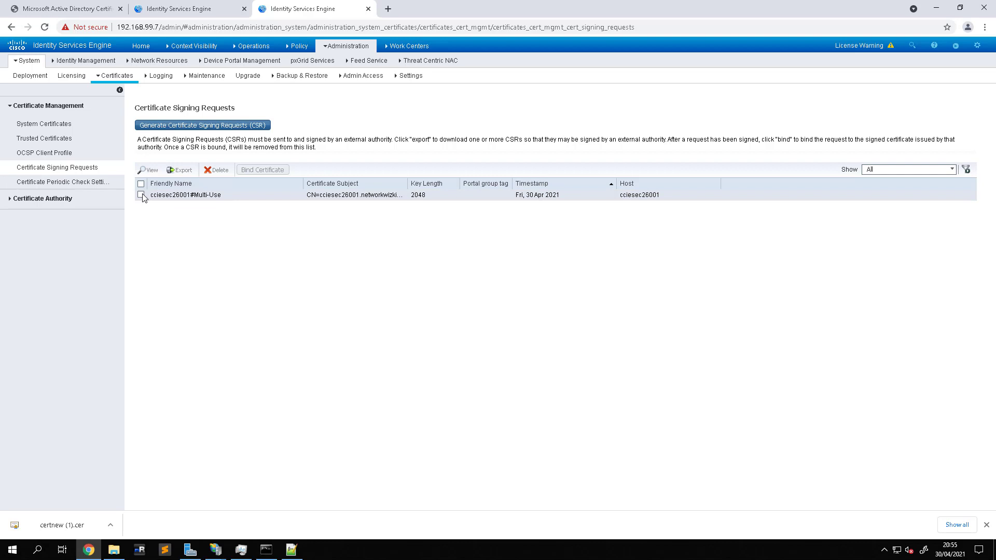
click(141, 196)
click(257, 171)
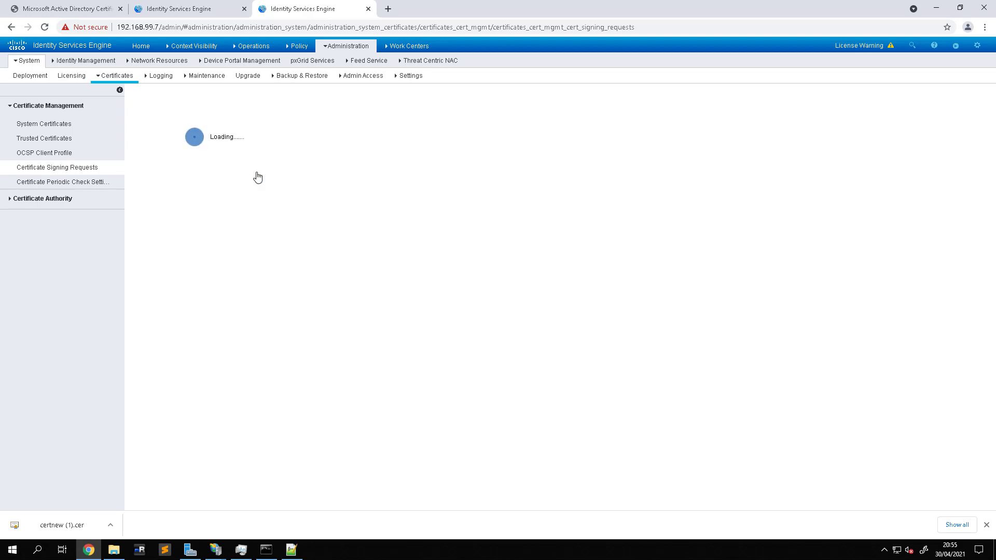
click(257, 129)
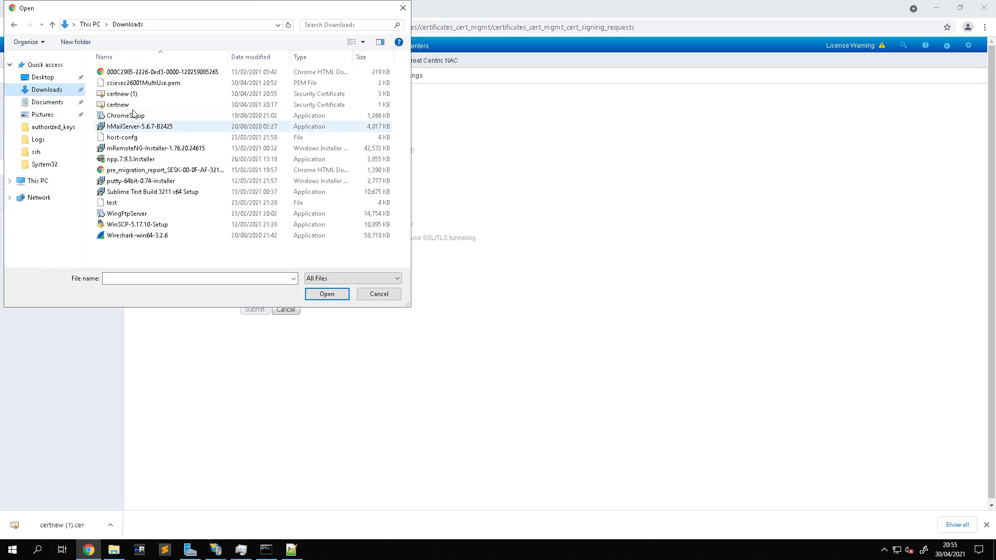
double_click(129, 94)
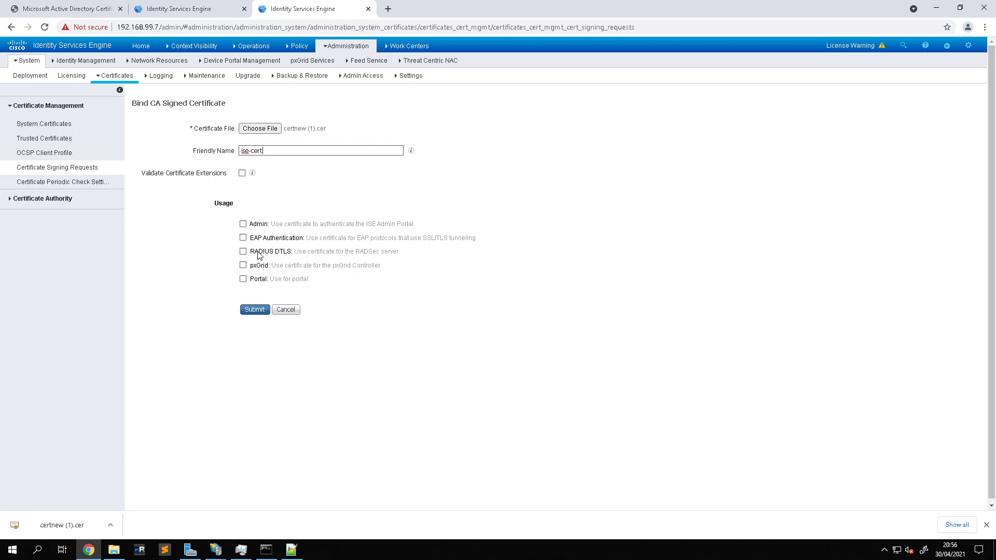
Enable Admin, EAP Authentication and Portal usage for the certificate, accepting the EAP warning.
click(243, 225)
click(246, 239)
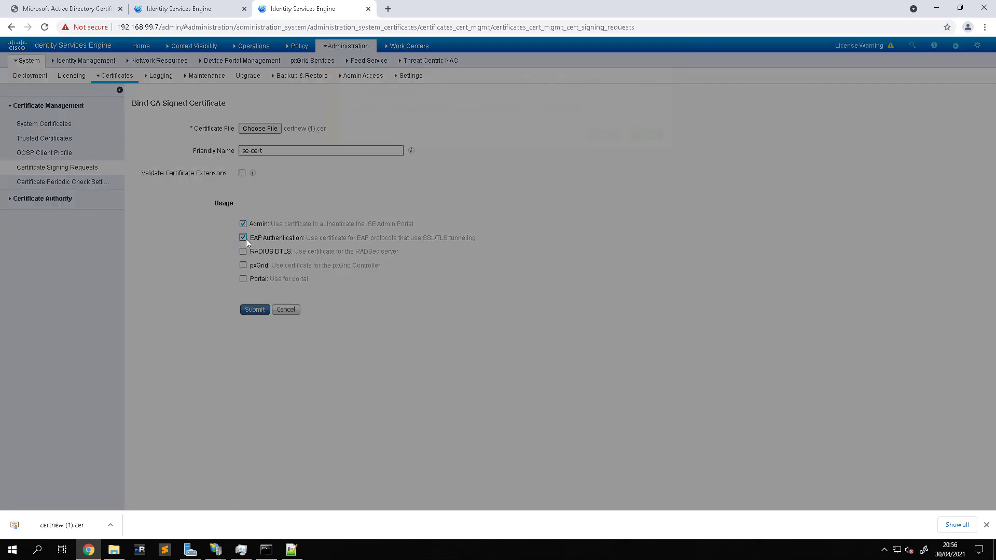
click(600, 136)
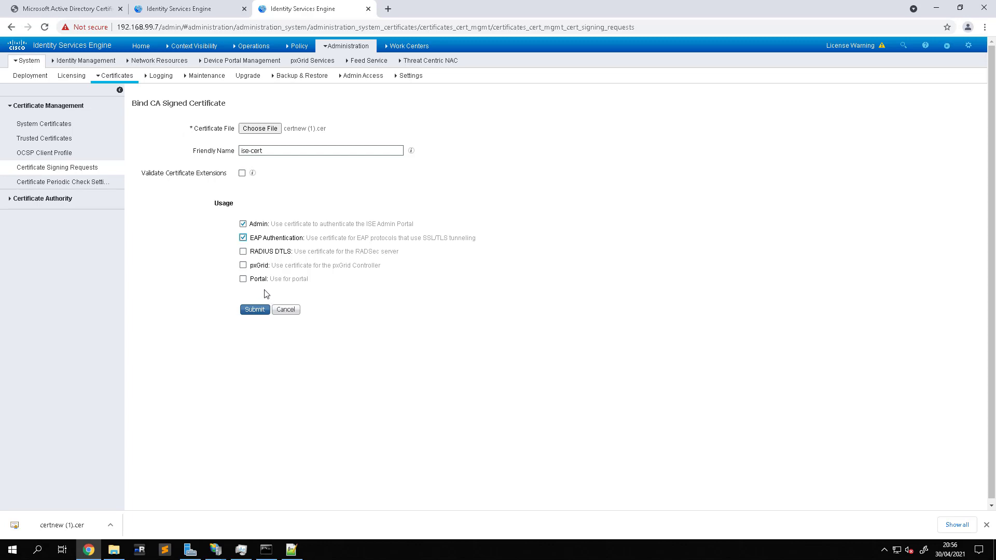
click(243, 279)
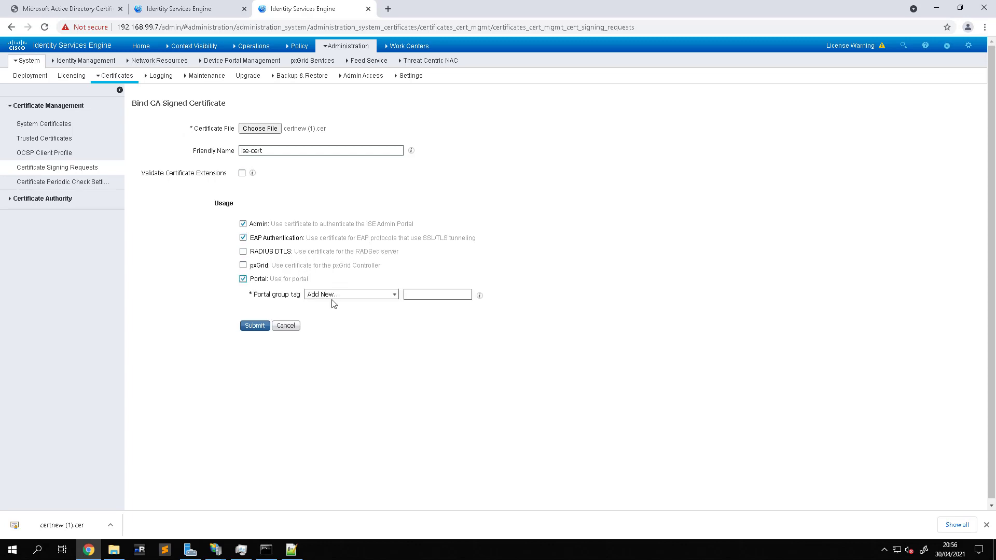
click(243, 279)
click(243, 279)
Set the Portal group tag to Default Portal Certificate Group and submit the binding.
click(381, 294)
click(393, 294)
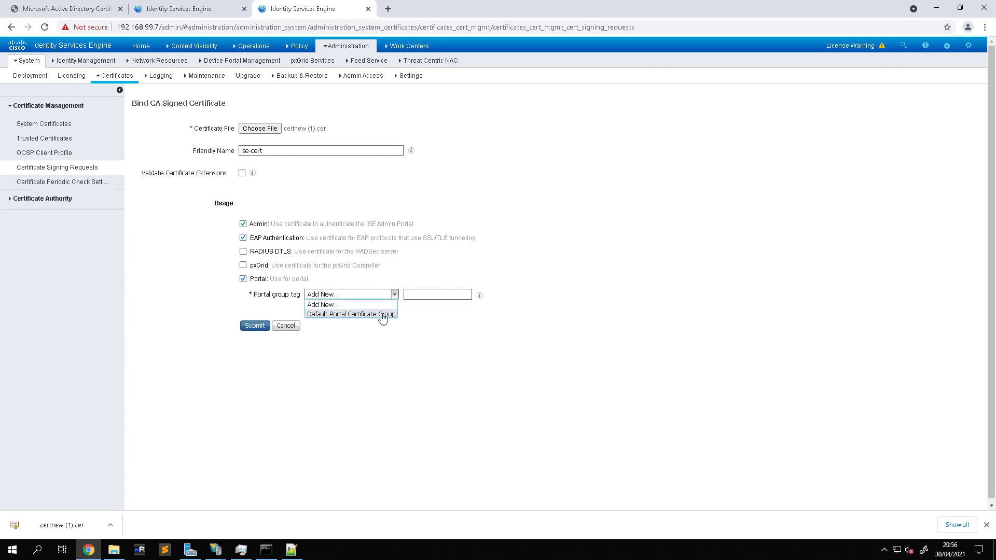
click(383, 314)
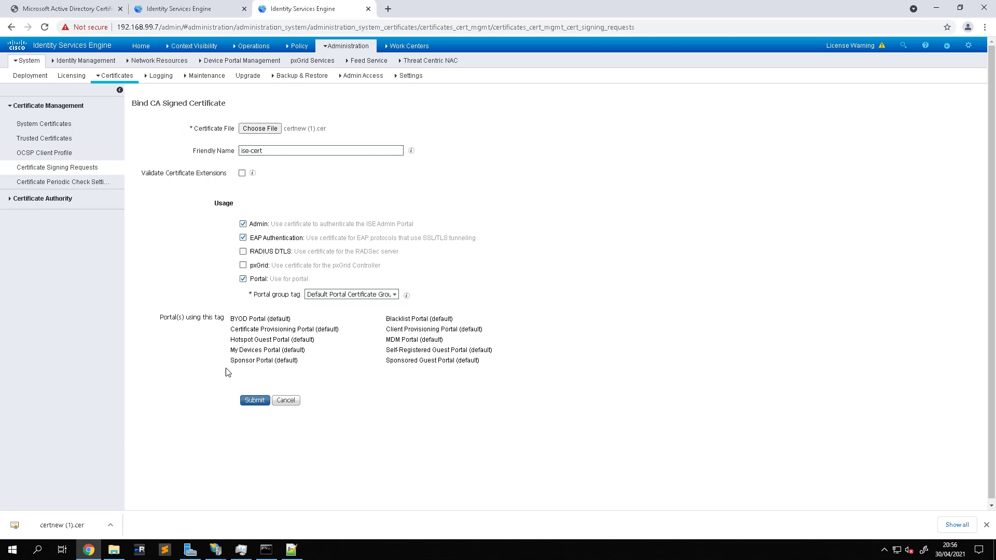
click(254, 401)
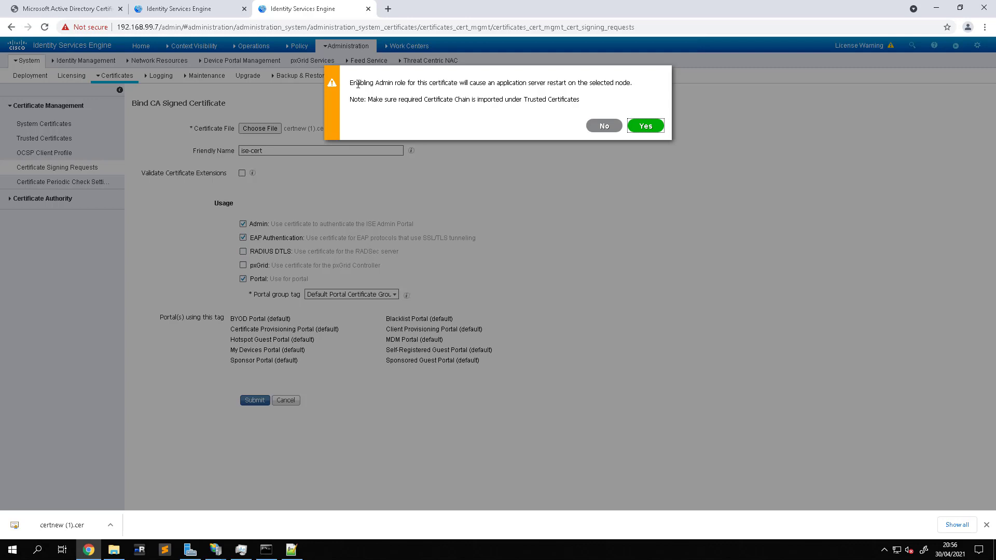
drag(358, 84, 625, 82)
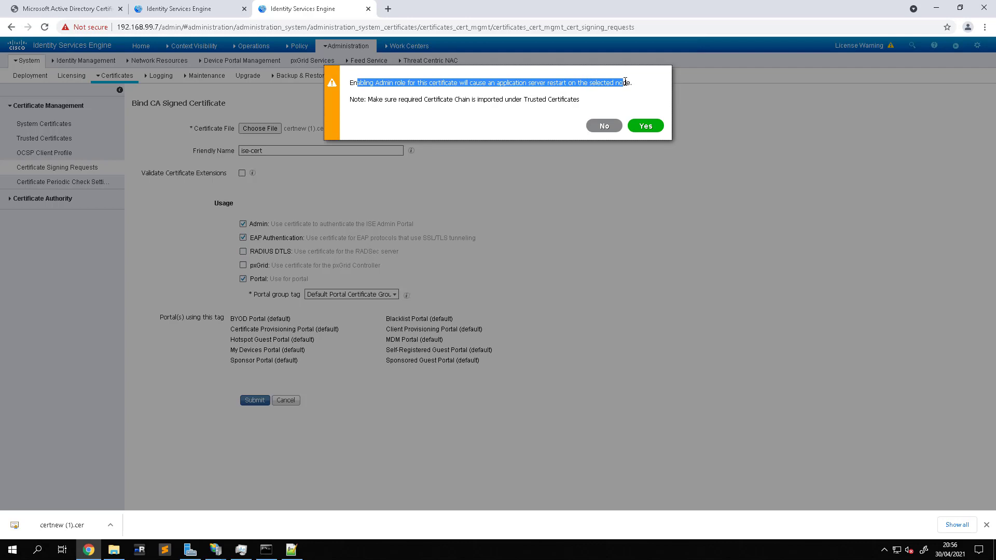
drag(432, 101, 580, 99)
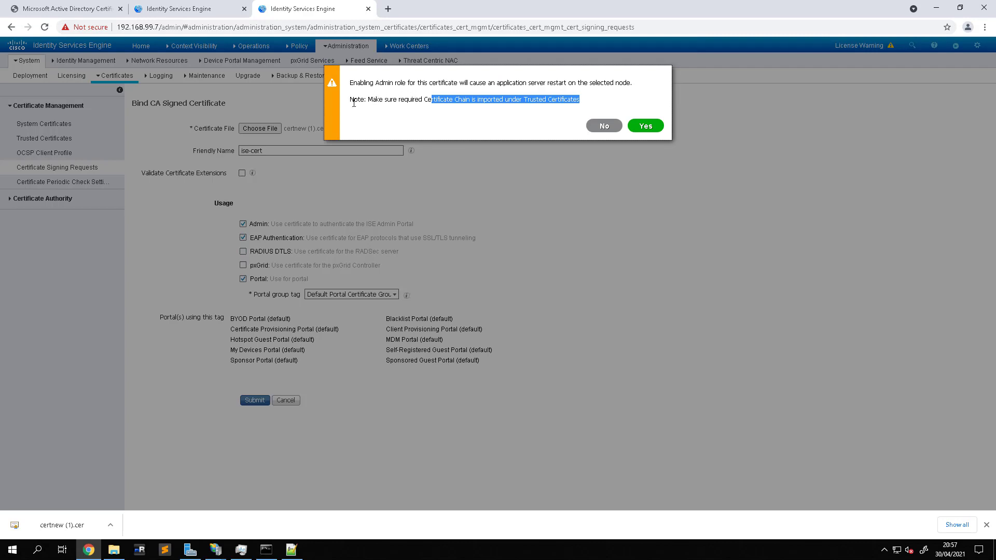
drag(368, 99, 583, 105)
Accept the Admin-role server restart and the portal tag reassignment to the new certificate.
click(581, 100)
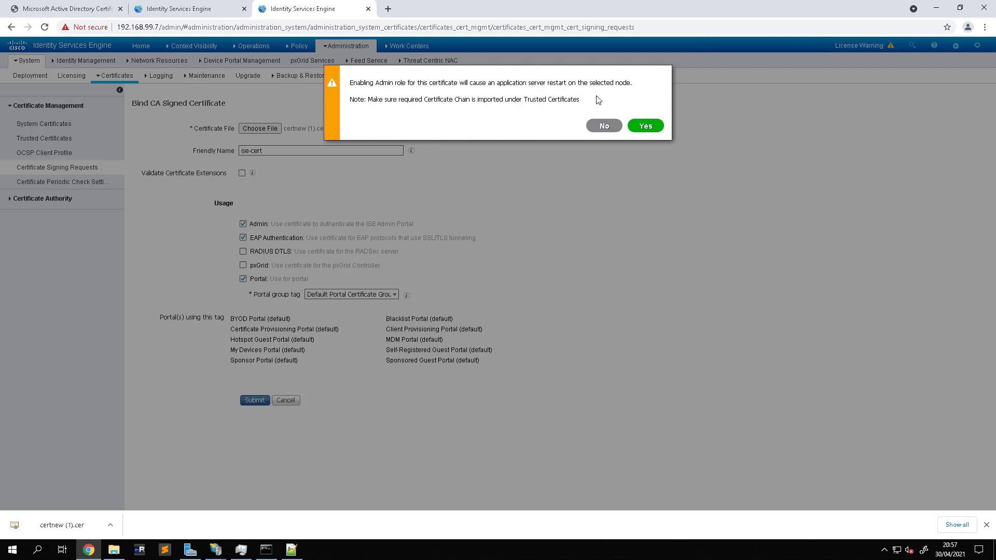
click(646, 126)
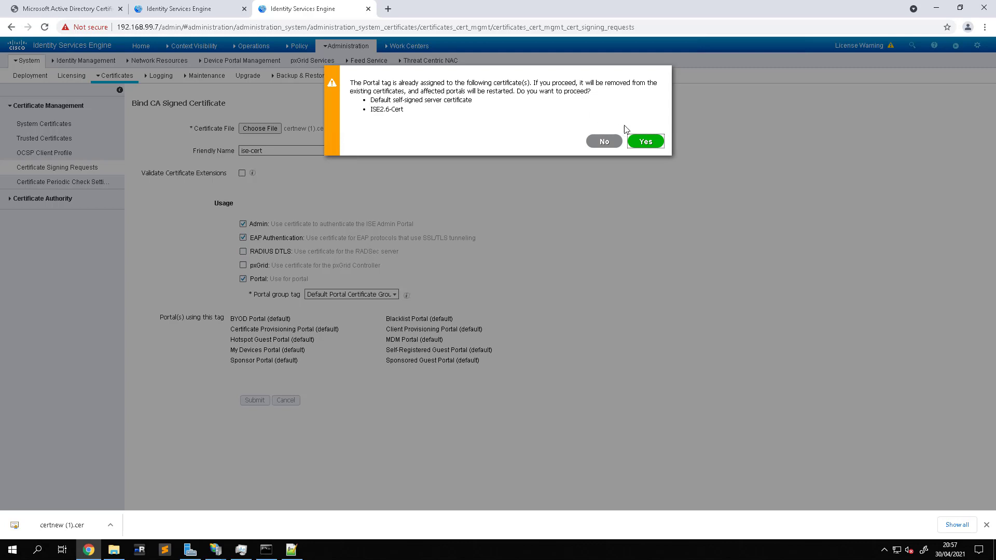
click(646, 141)
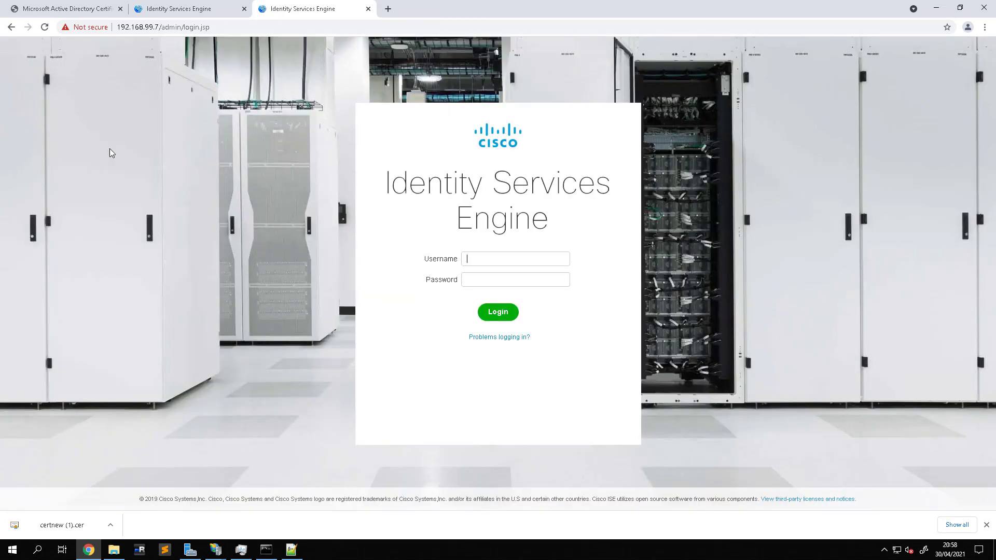
Check the login page's cciesec26001 certificate, then expand Advanced on the privacy warning.
click(94, 30)
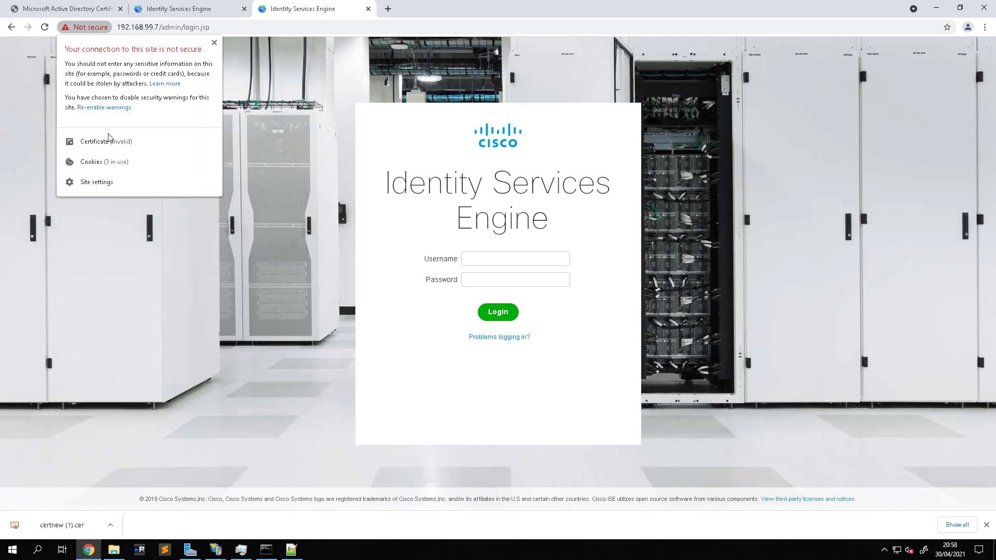
click(111, 137)
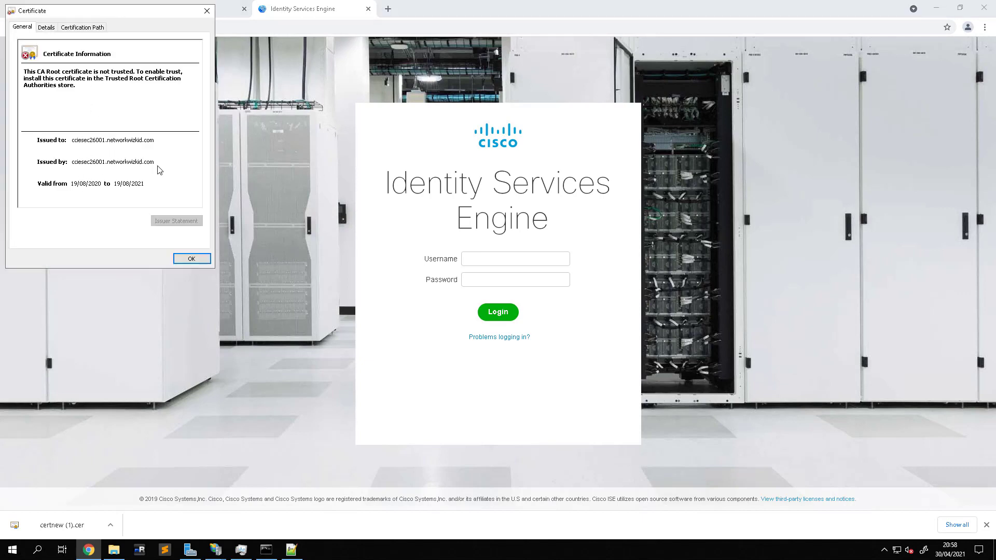
click(192, 258)
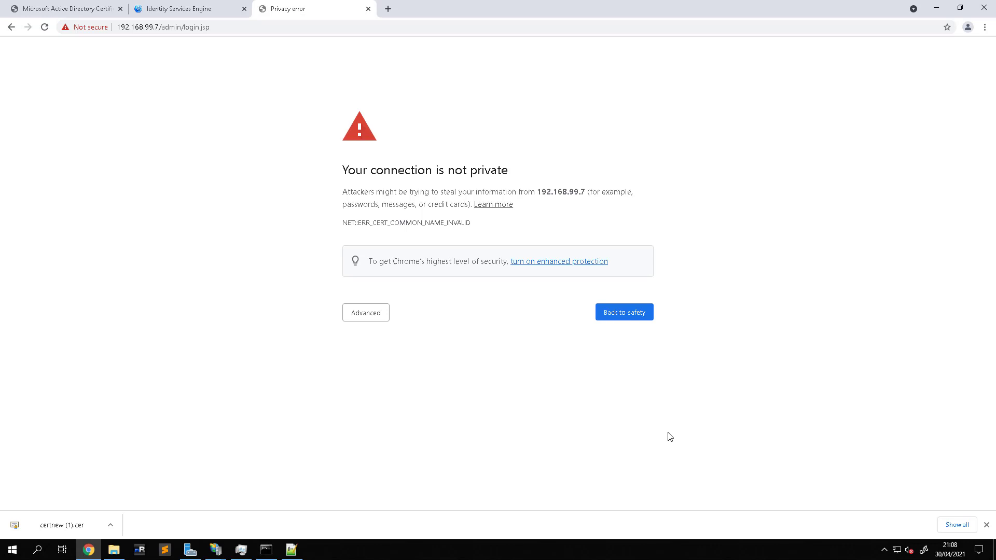
click(986, 525)
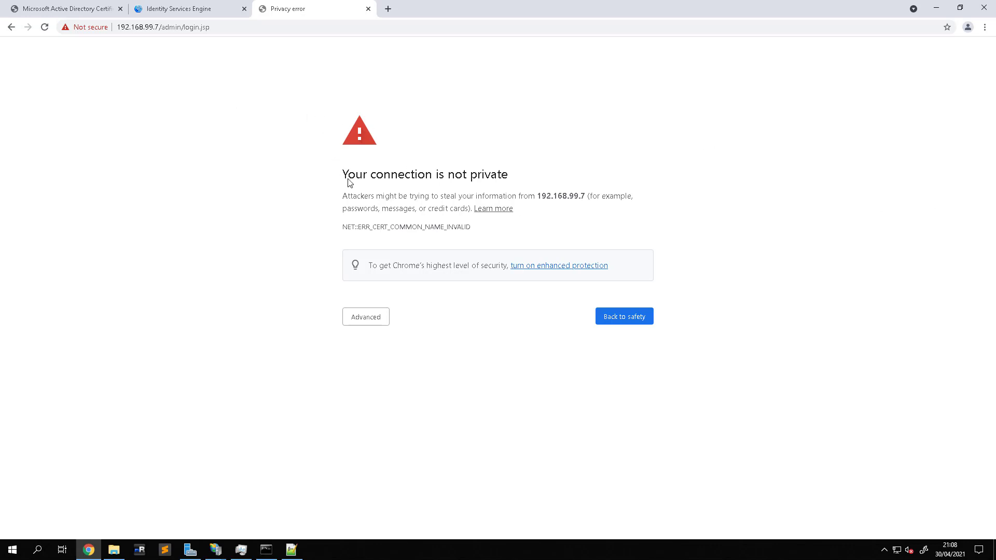
click(366, 318)
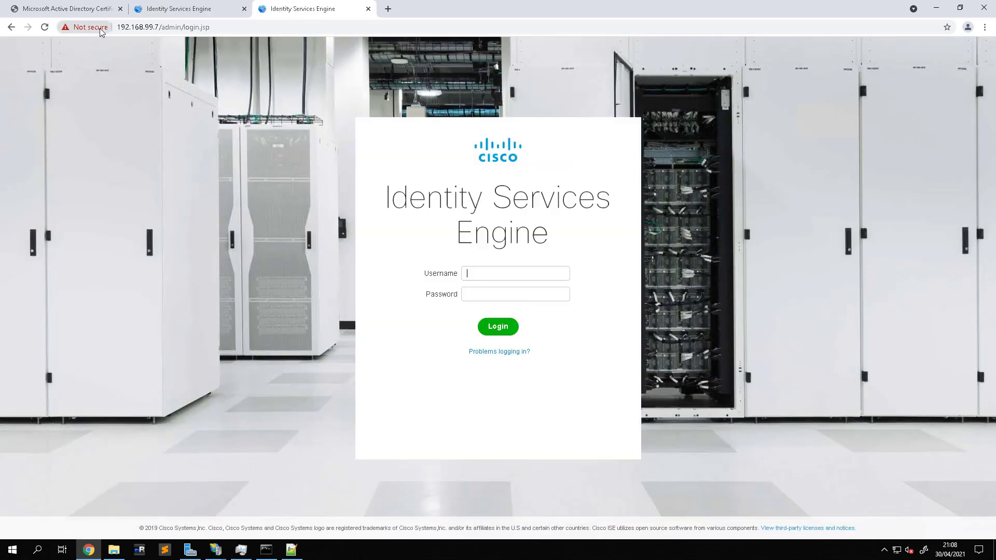
click(98, 27)
click(101, 145)
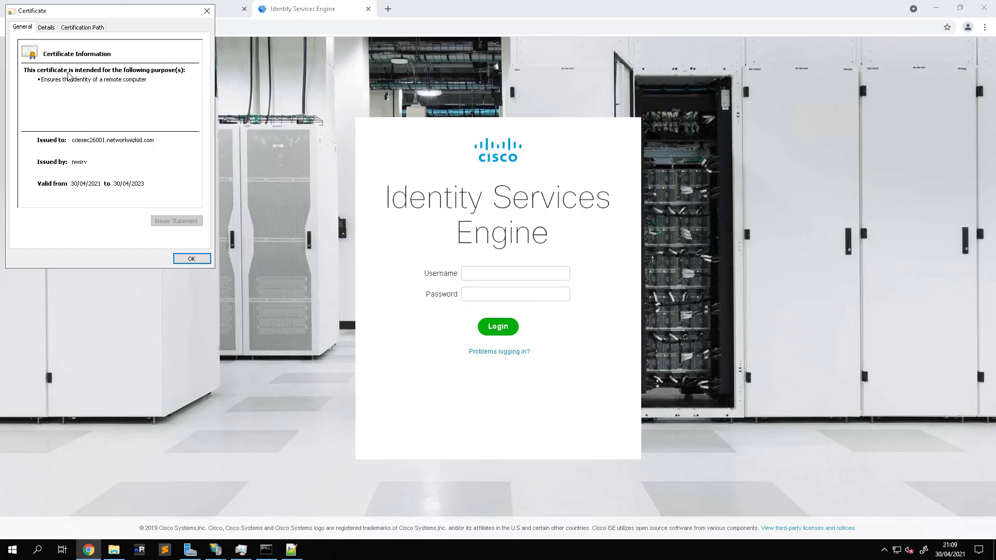
click(75, 28)
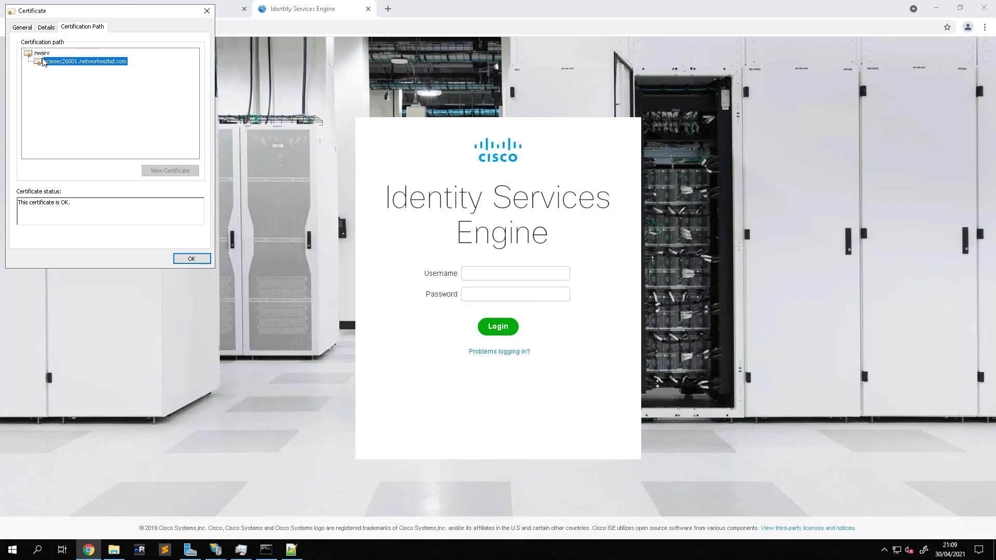
click(47, 55)
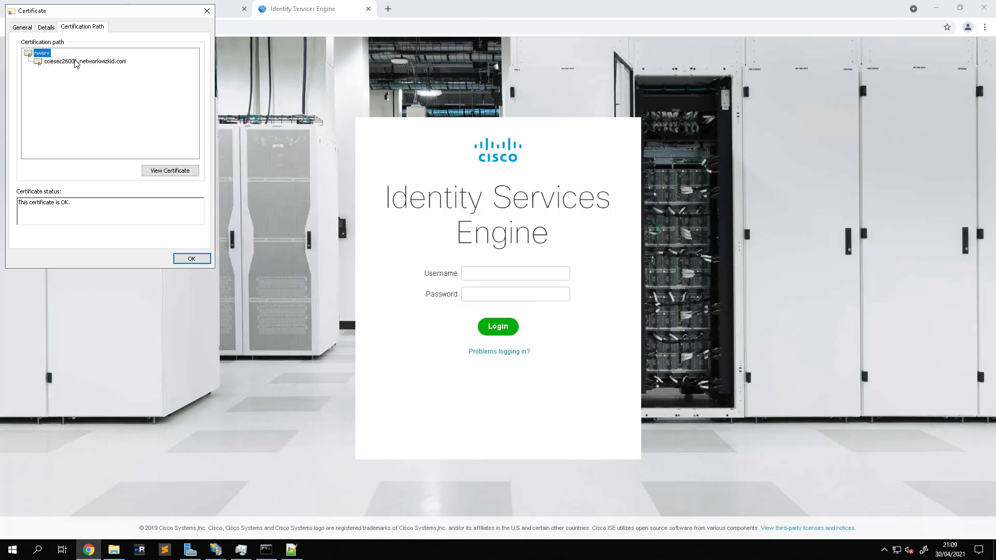
click(27, 29)
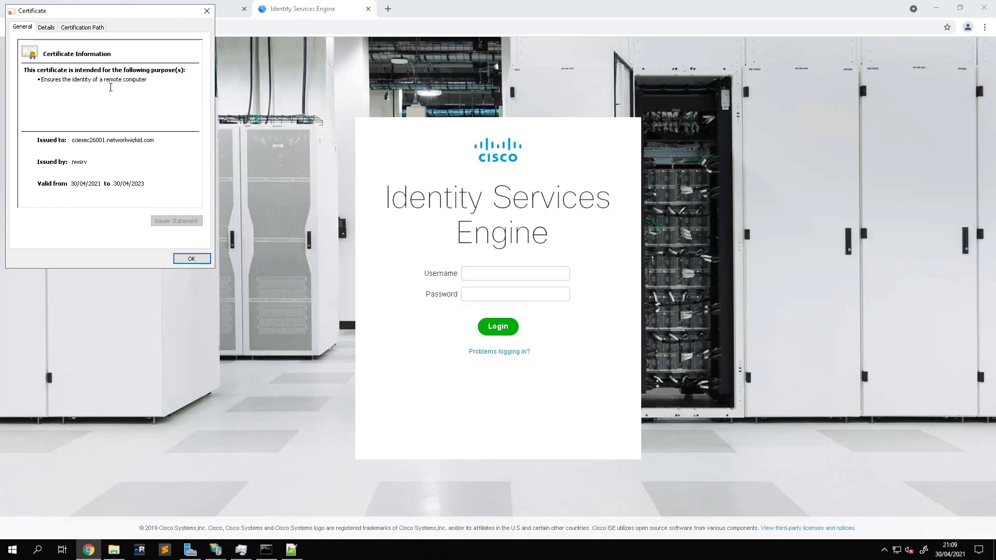
click(191, 259)
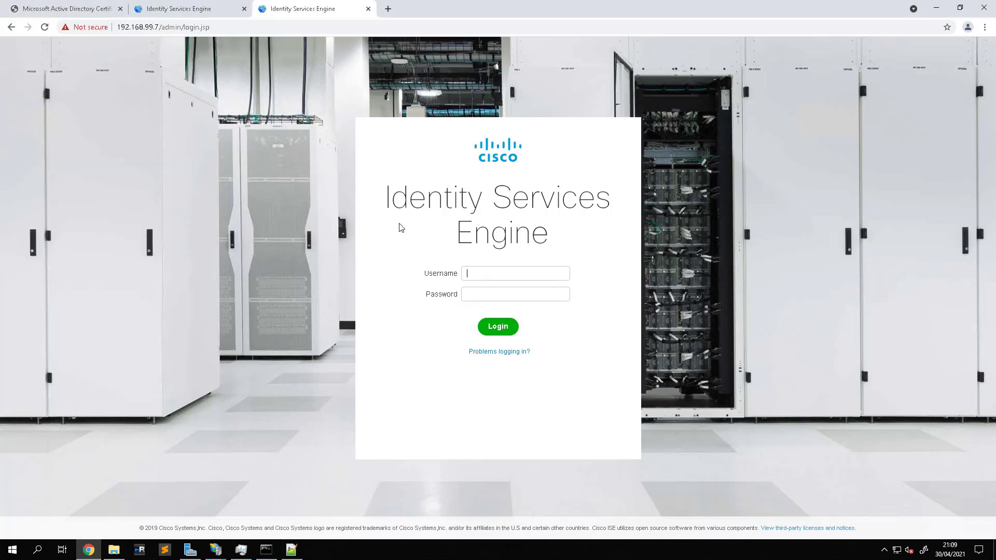